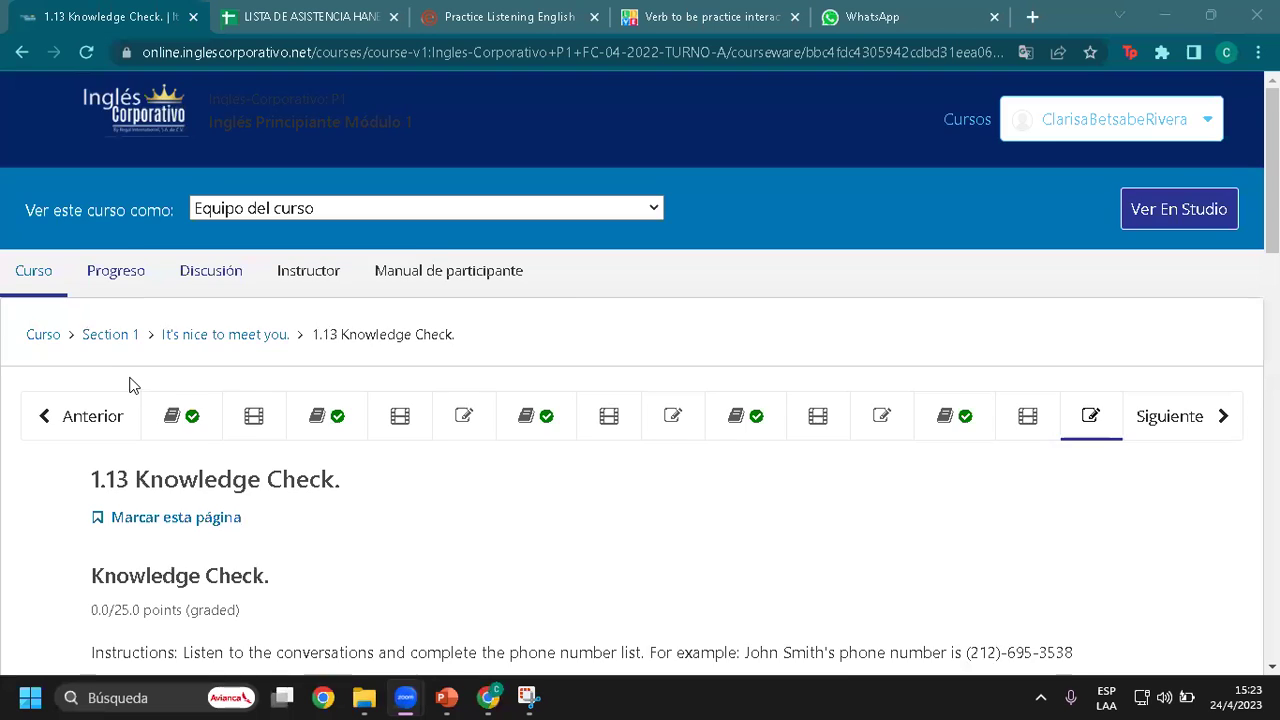
# Step: Open the 1.0 Lesson Objective page of "It's nice to meet you." and read the lesson objective
pyautogui.scroll(-2, 131, 383)
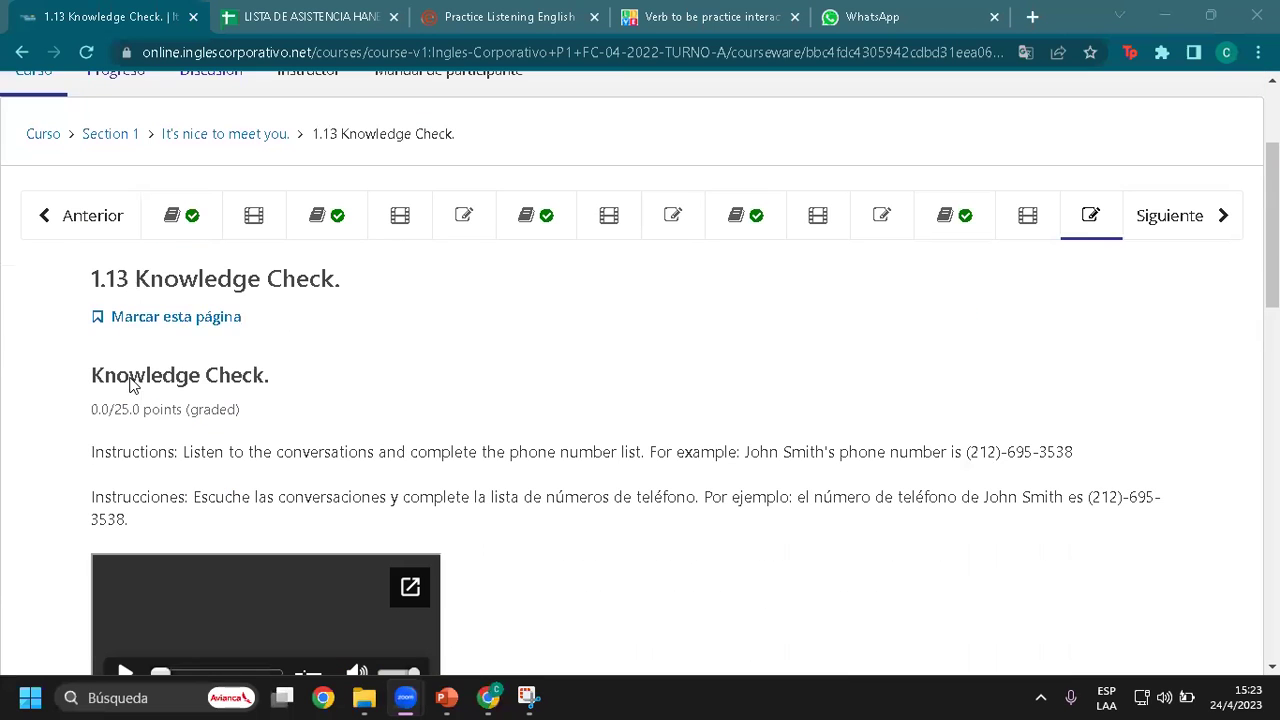
pyautogui.click(172, 228)
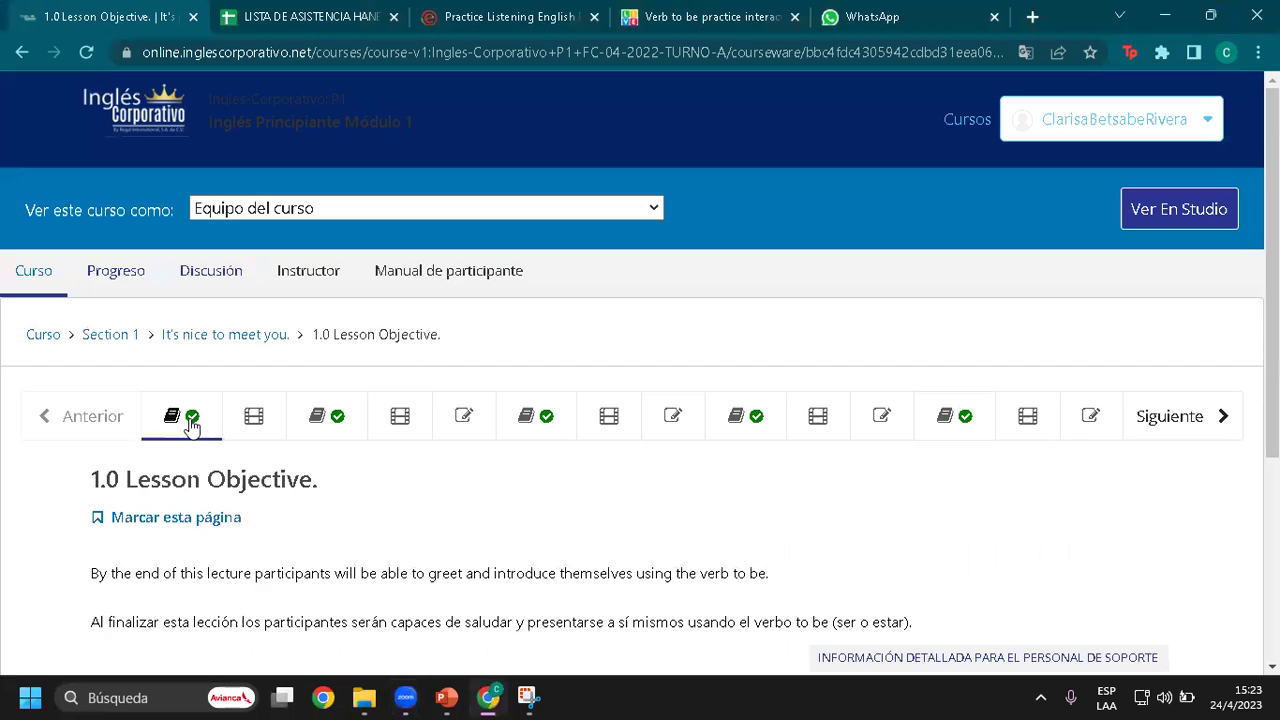
pyautogui.scroll(-3, 191, 427)
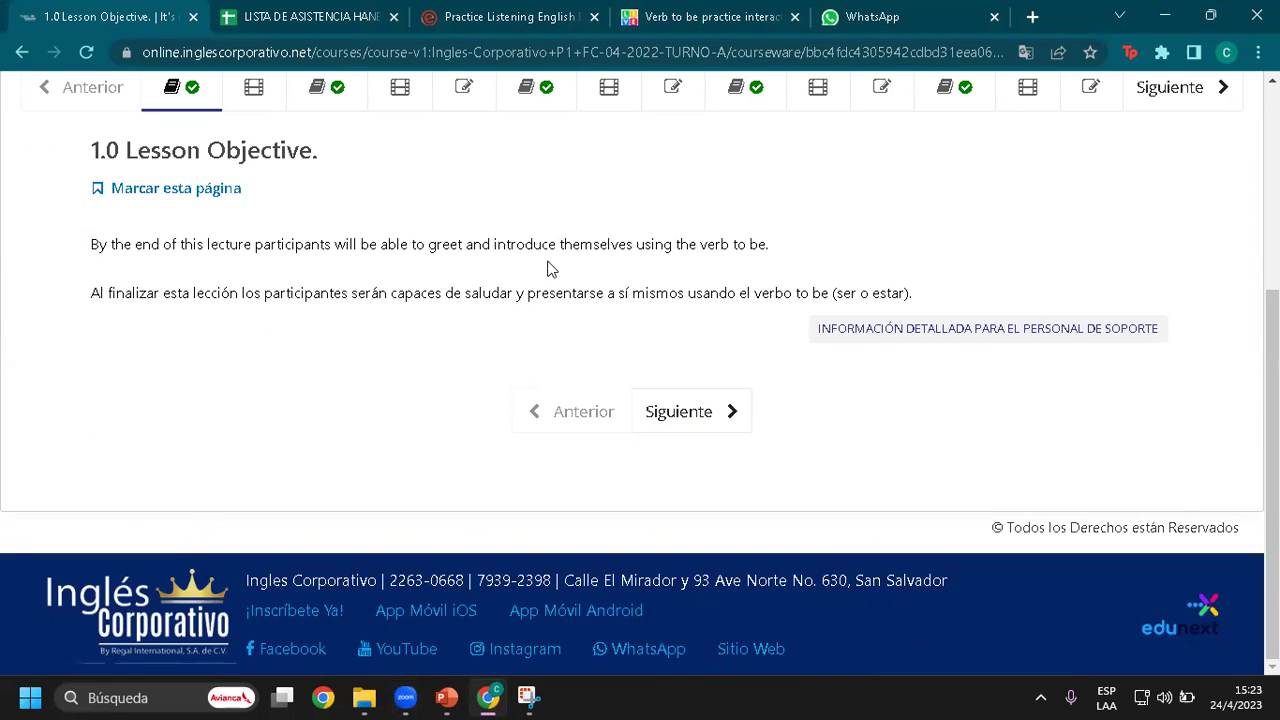
# Step: Continue to the 1.1 video lesson and look over its video, transcript and discussion section
pyautogui.click(726, 411)
pyautogui.scroll(-4, 709, 424)
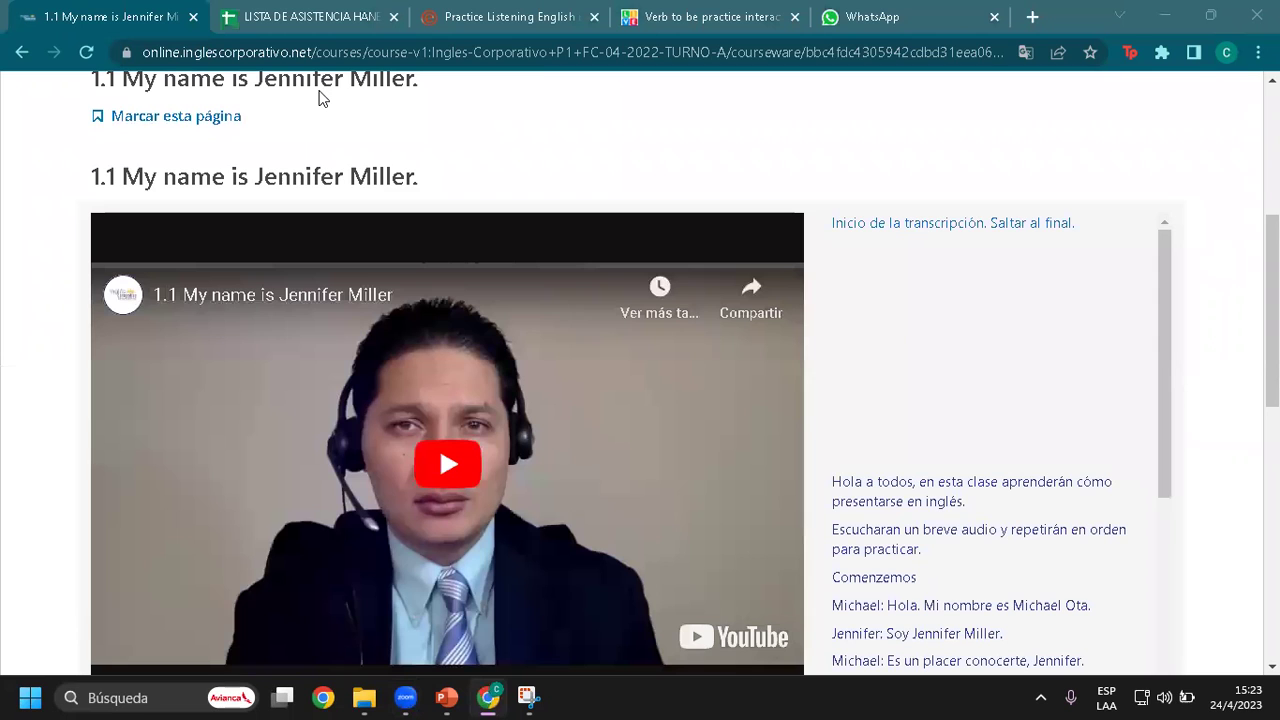
pyautogui.scroll(-5, 580, 383)
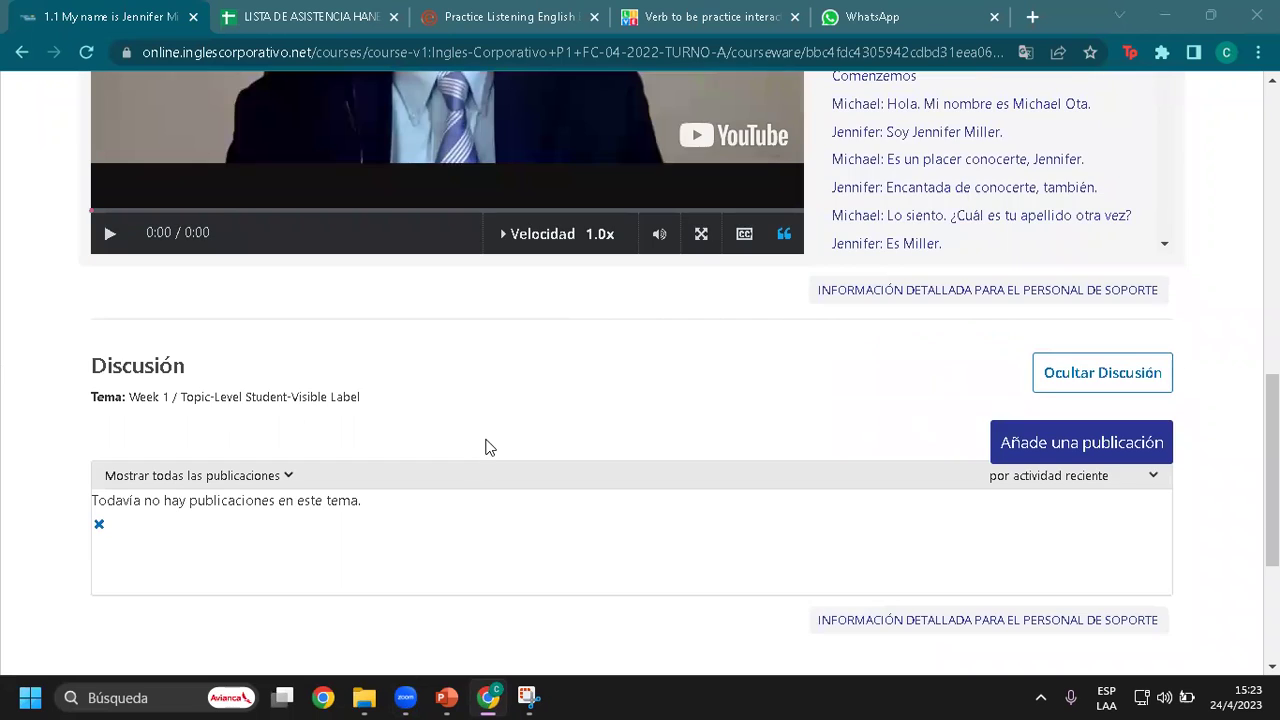
pyautogui.scroll(5, 487, 447)
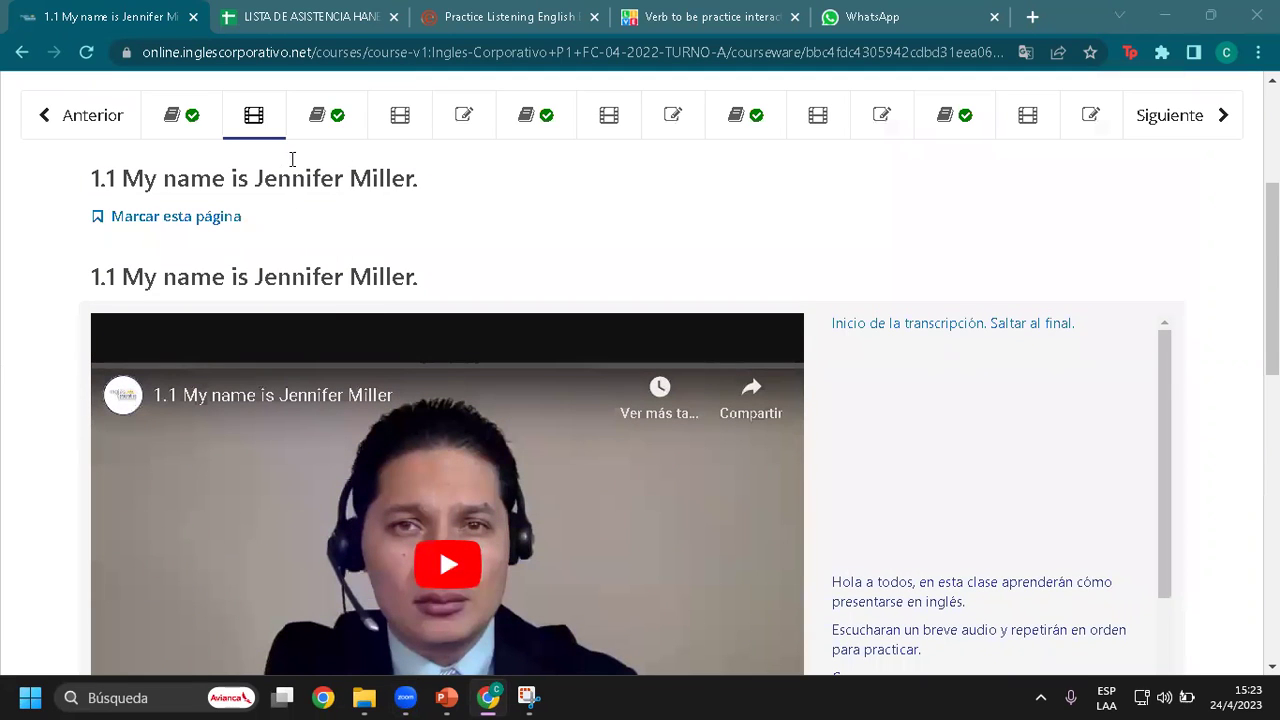
# Step: Highlight the English objective on the 1.2 Lesson Objective page, and look over the 1.3 Possessives video lesson
pyautogui.click(330, 118)
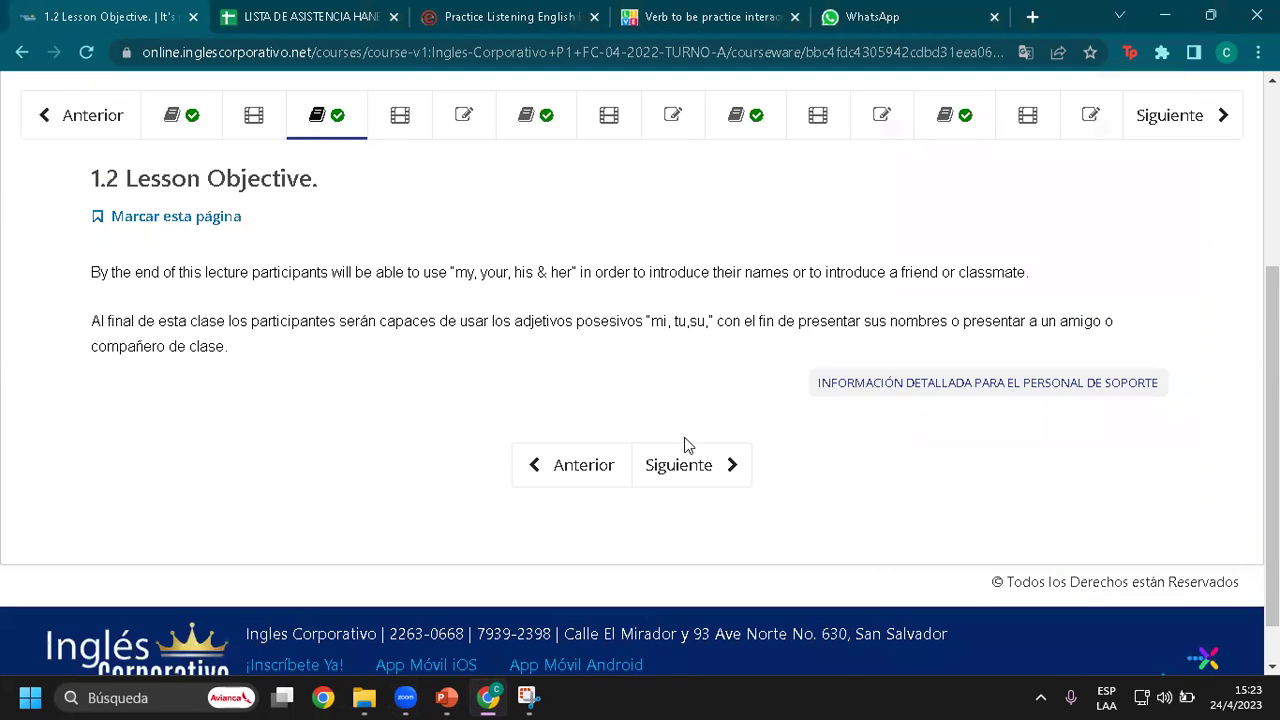
pyautogui.moveTo(71, 284); pyautogui.dragTo(933, 313)
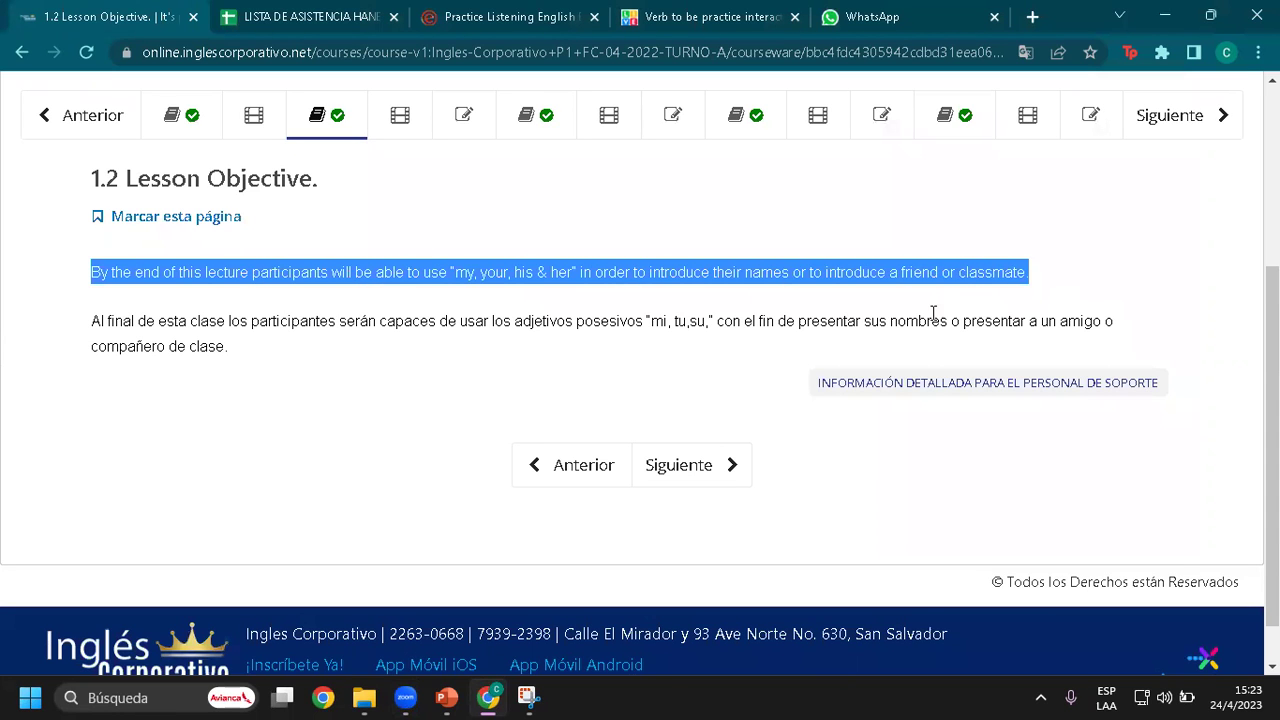
pyautogui.click(706, 480)
pyautogui.scroll(-5, 434, 440)
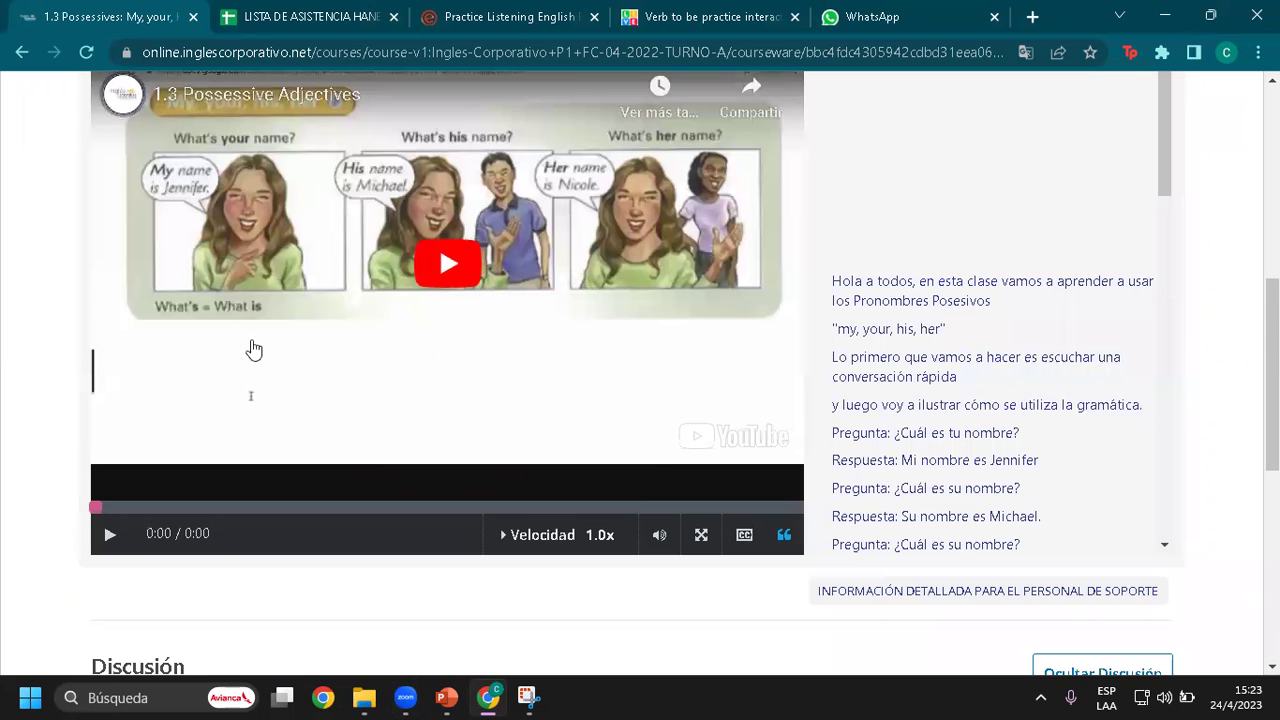
pyautogui.scroll(-3, 713, 385)
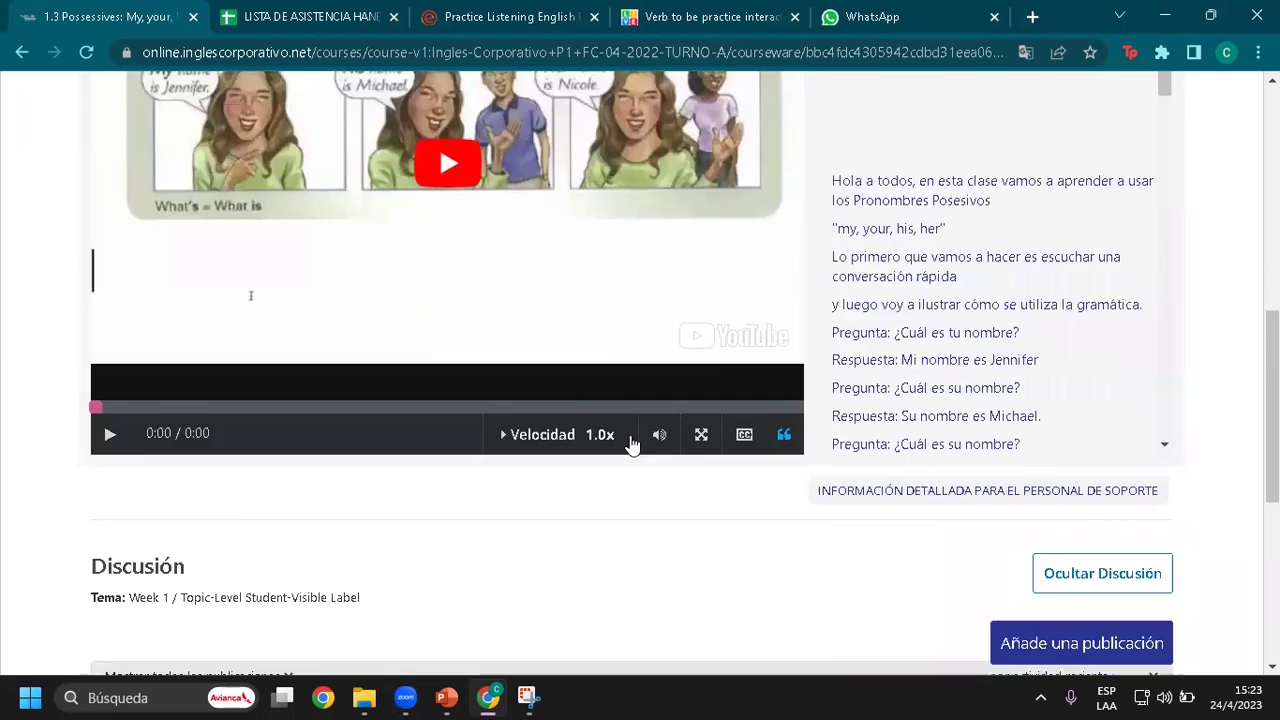
pyautogui.scroll(6, 530, 523)
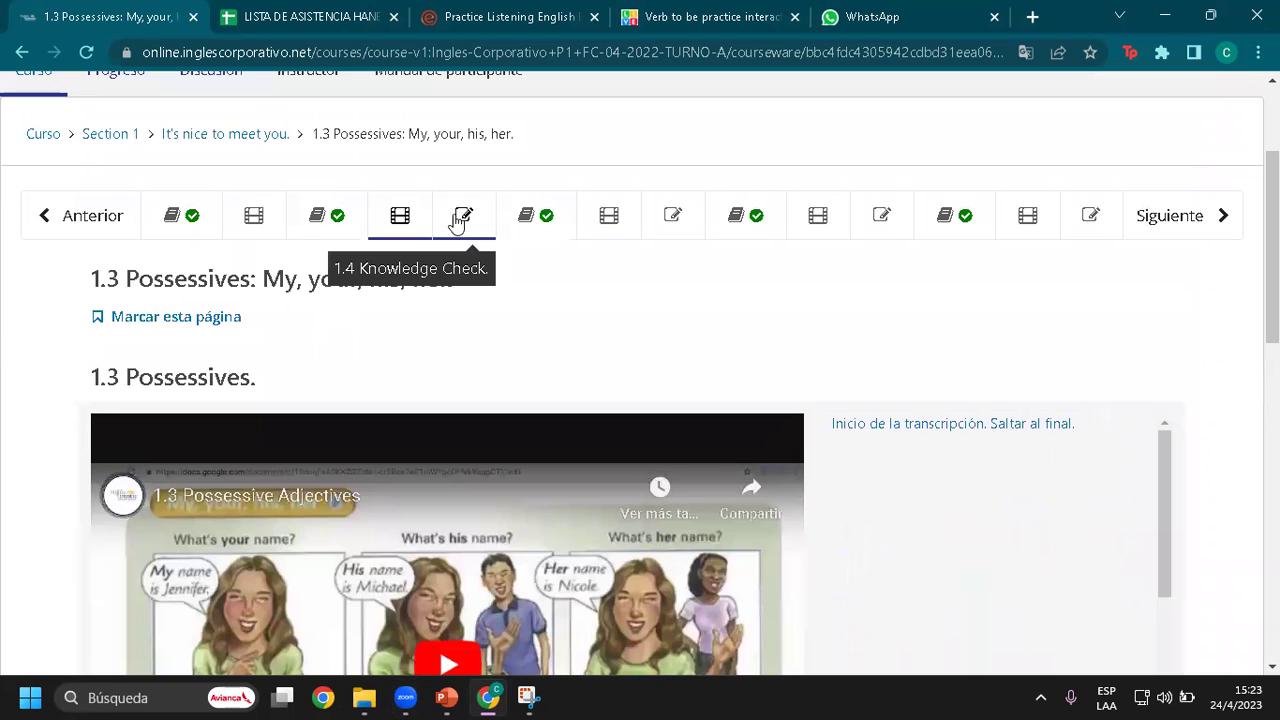
# Step: Open the 1.4 Knowledge Check and look through its fill-in-the-blank questions on possessives
pyautogui.click(457, 222)
pyautogui.scroll(-2, 443, 262)
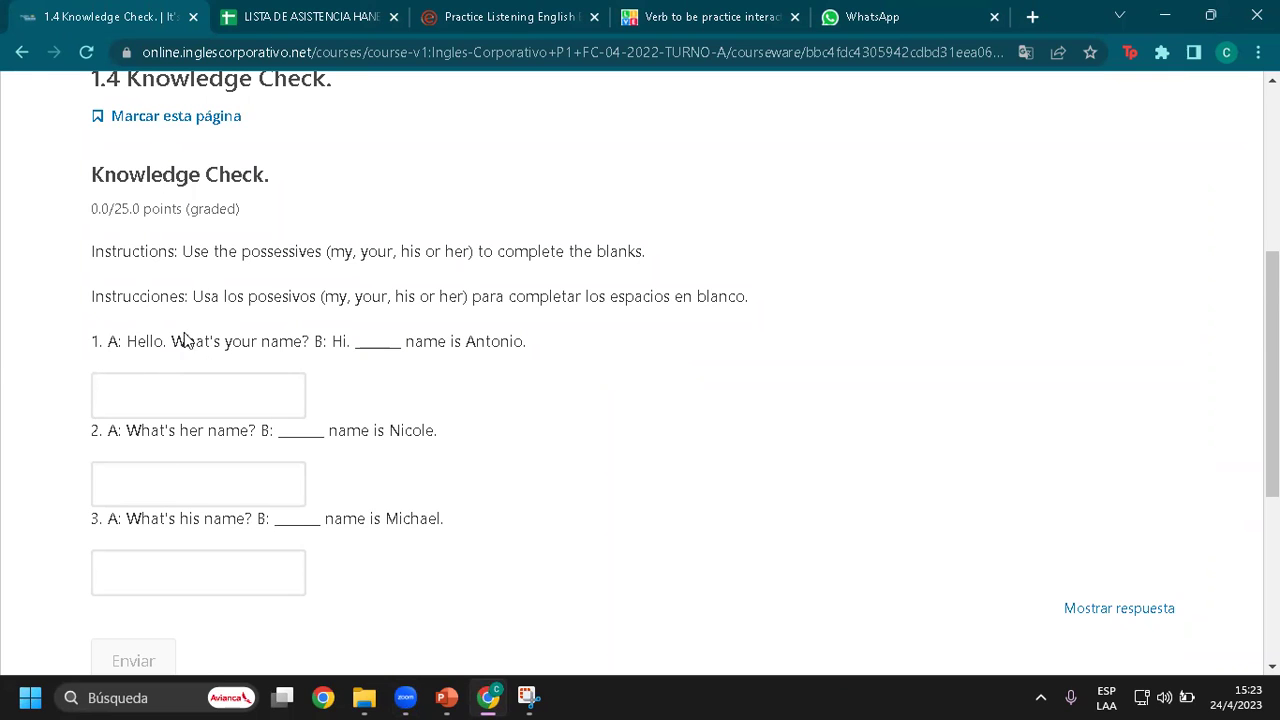
pyautogui.scroll(-3, 168, 428)
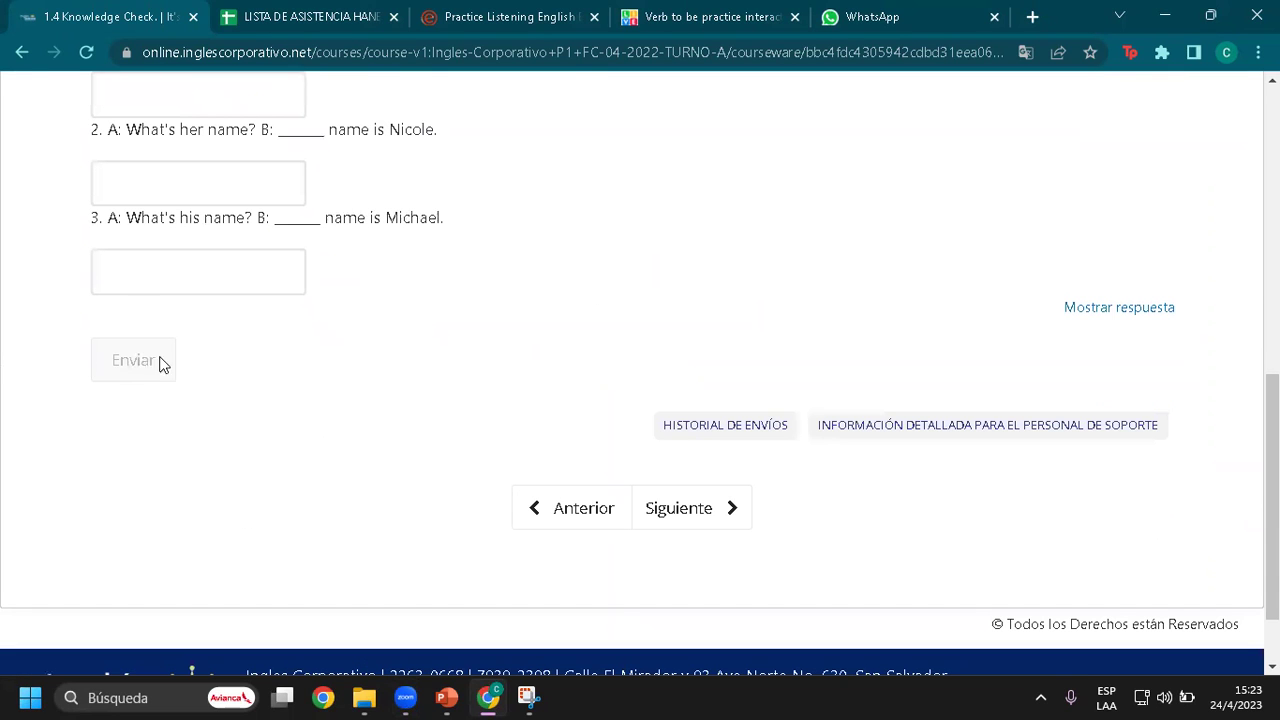
# Step: Continue to the 1.5 Lesson Objective page and highlight the English sentence about spelling names
pyautogui.click(731, 524)
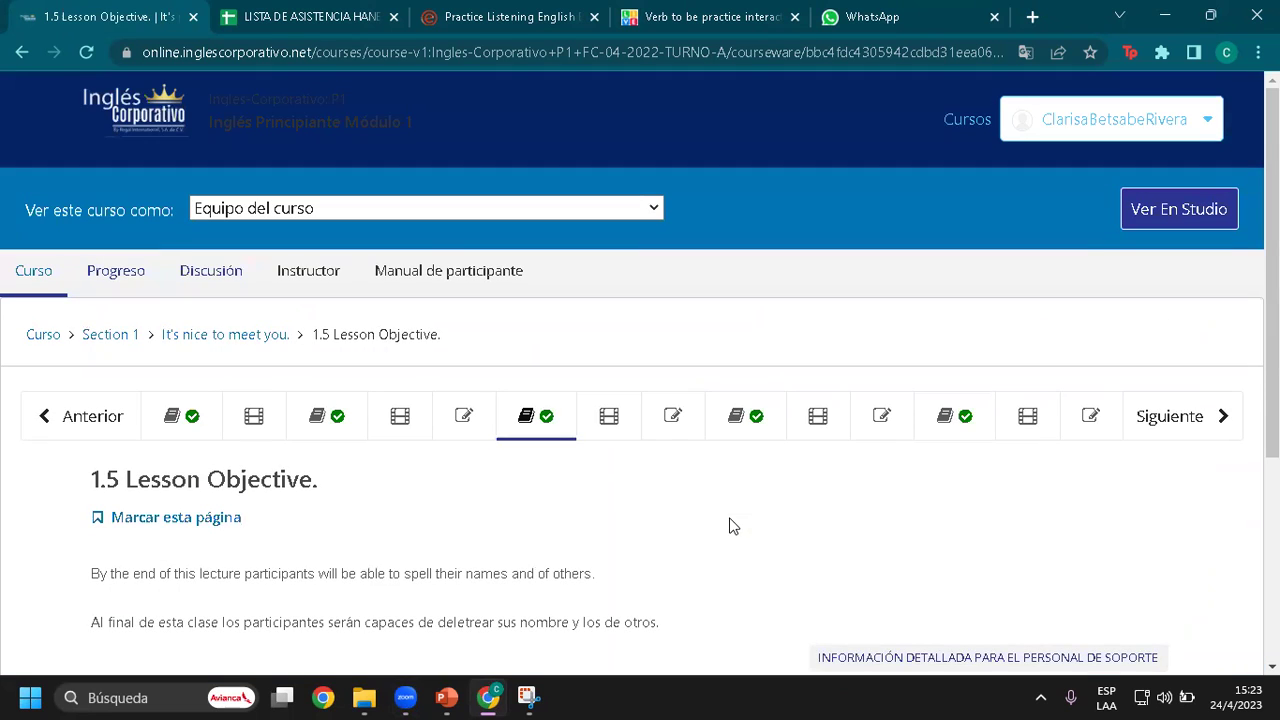
pyautogui.scroll(-1, 731, 526)
pyautogui.scroll(-2, 684, 497)
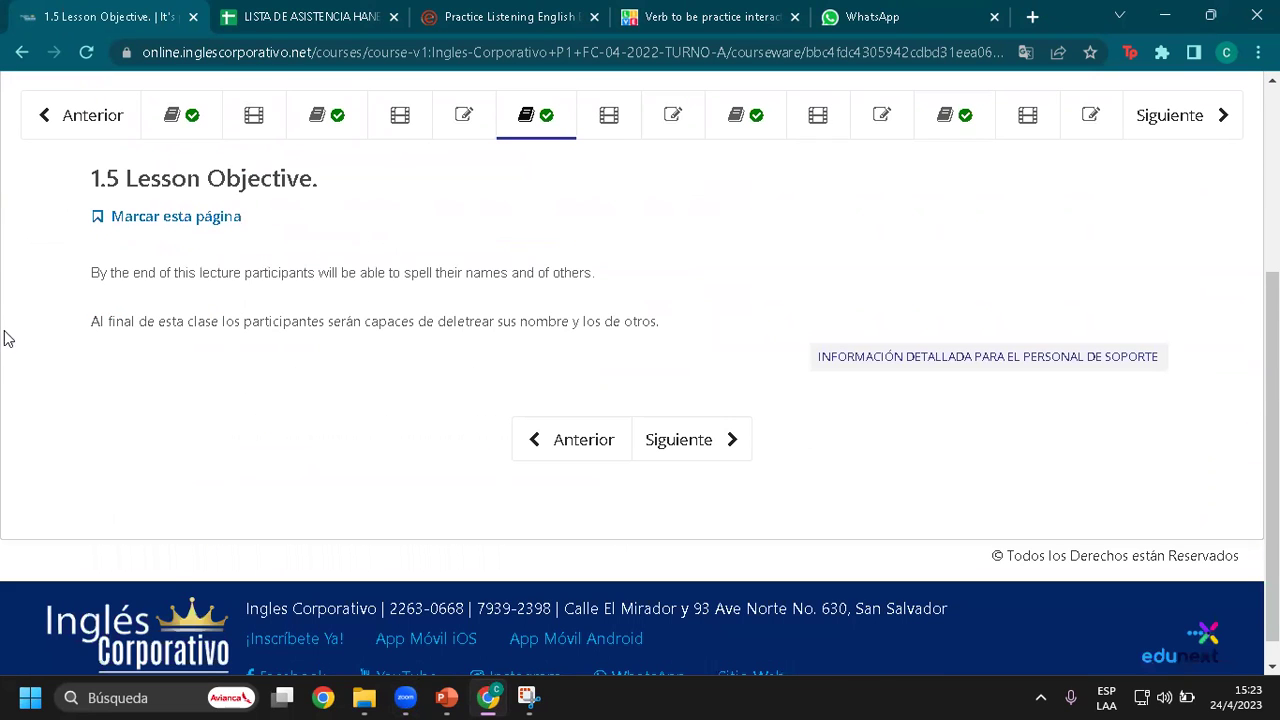
pyautogui.moveTo(71, 269); pyautogui.dragTo(593, 270)
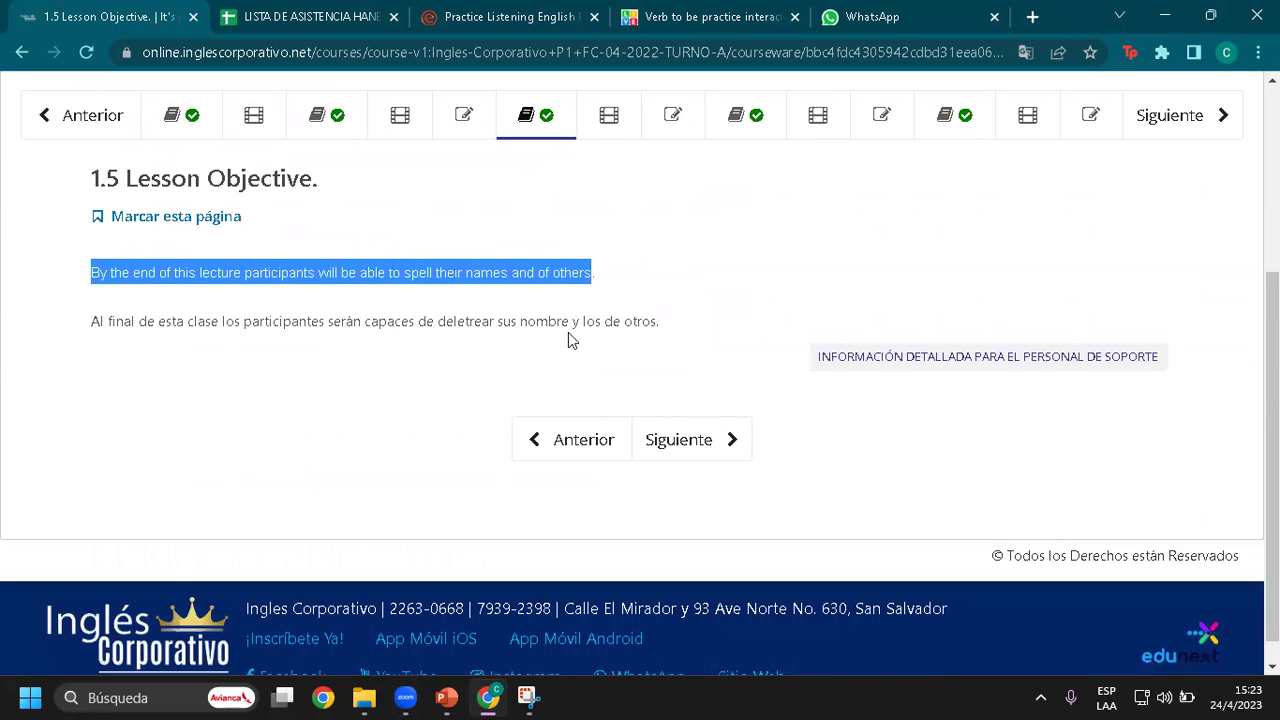
# Step: Continue to the 1.6 The Alphabet lesson and look through its video and the students' discussion posts
pyautogui.click(729, 452)
pyautogui.scroll(-5, 689, 434)
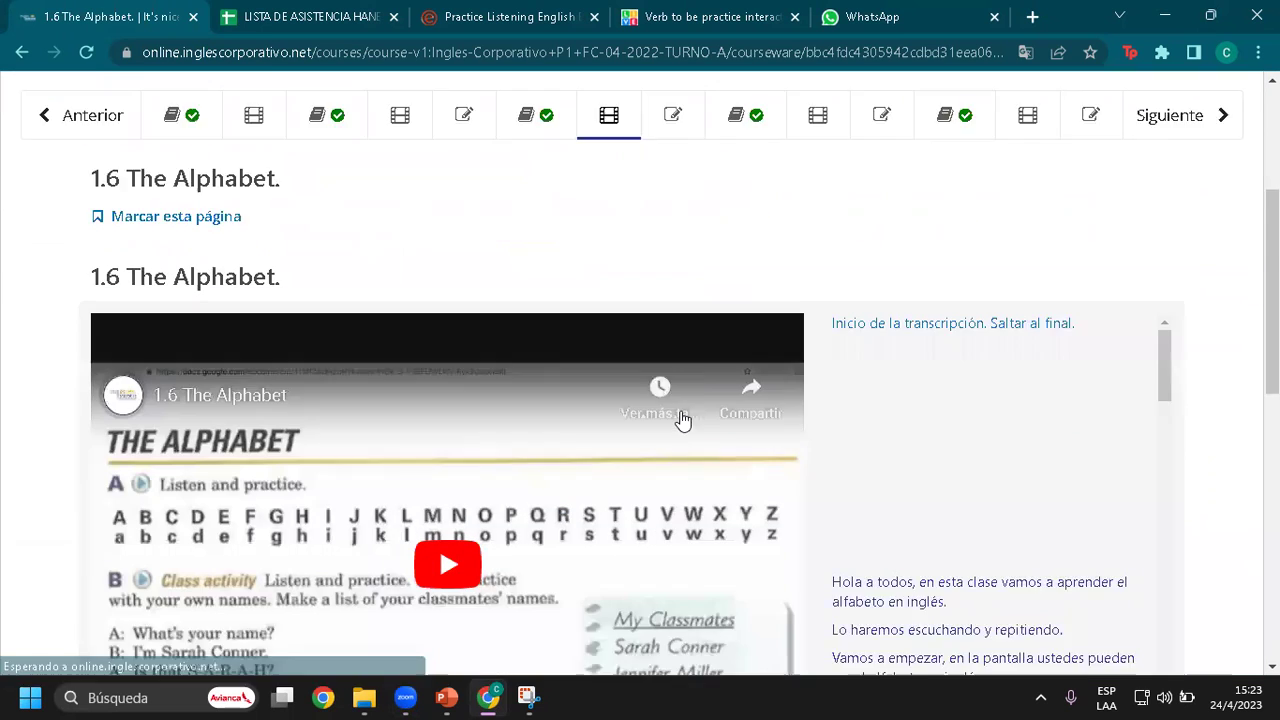
pyautogui.scroll(-4, 680, 423)
pyautogui.scroll(-5, 234, 503)
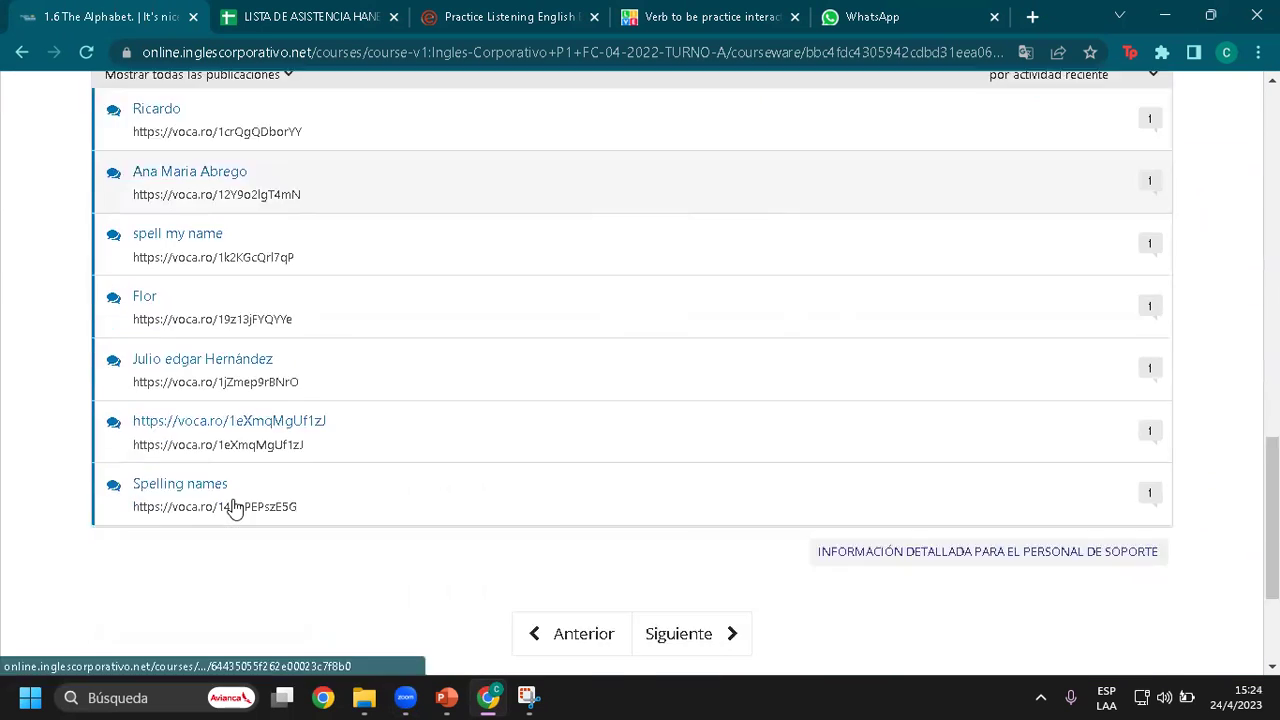
# Step: Open the 1.7 Knowledge Check: Spelling names and look through its audio player and answer choices
pyautogui.click(680, 447)
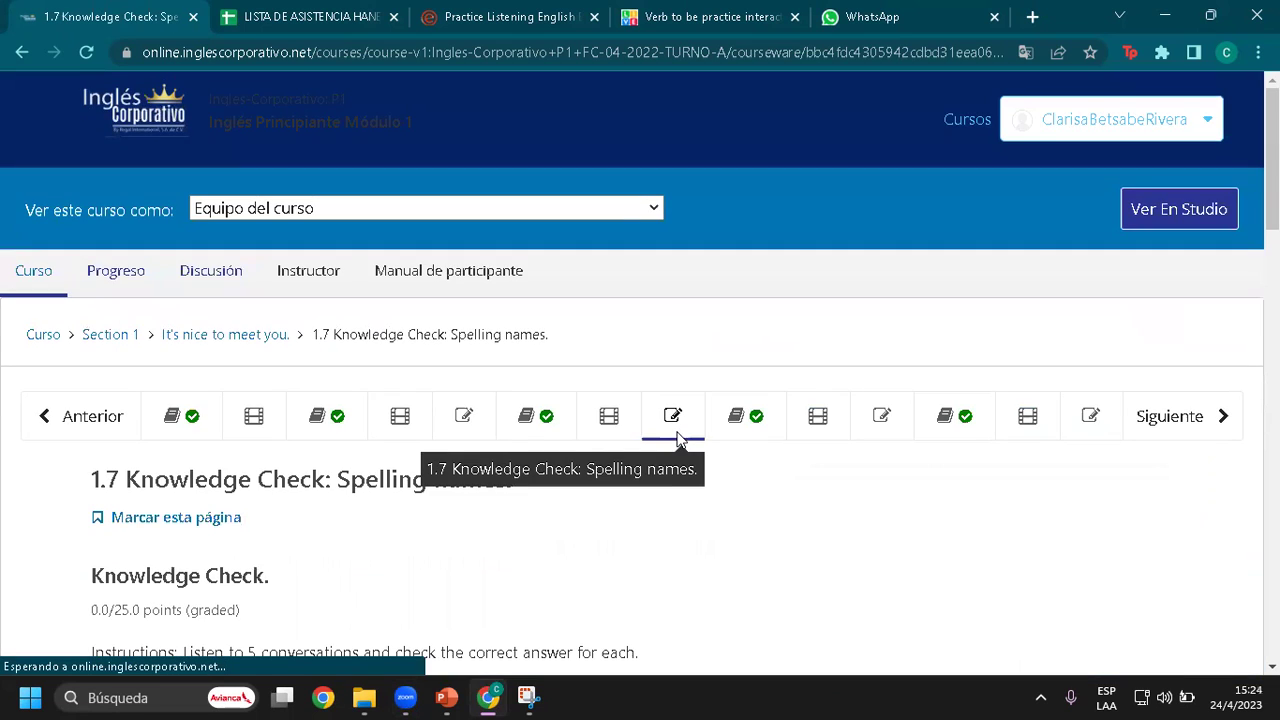
pyautogui.scroll(-4, 690, 439)
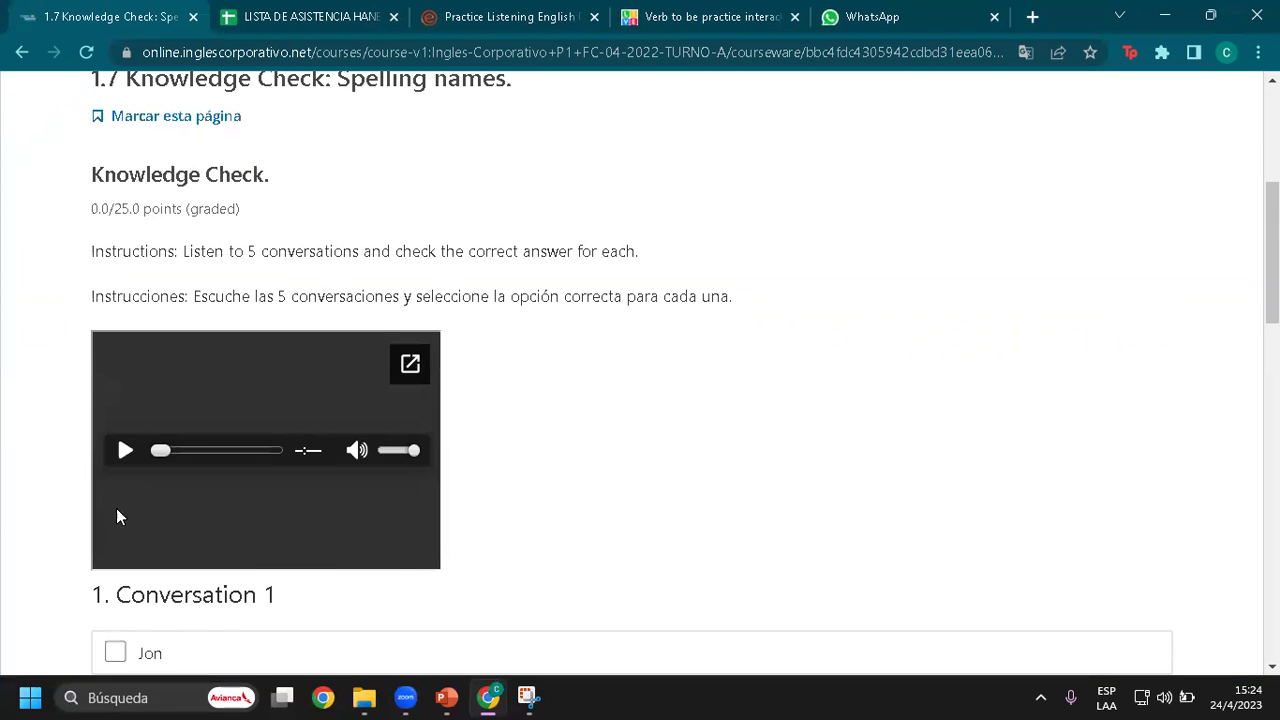
pyautogui.scroll(-14, 308, 440)
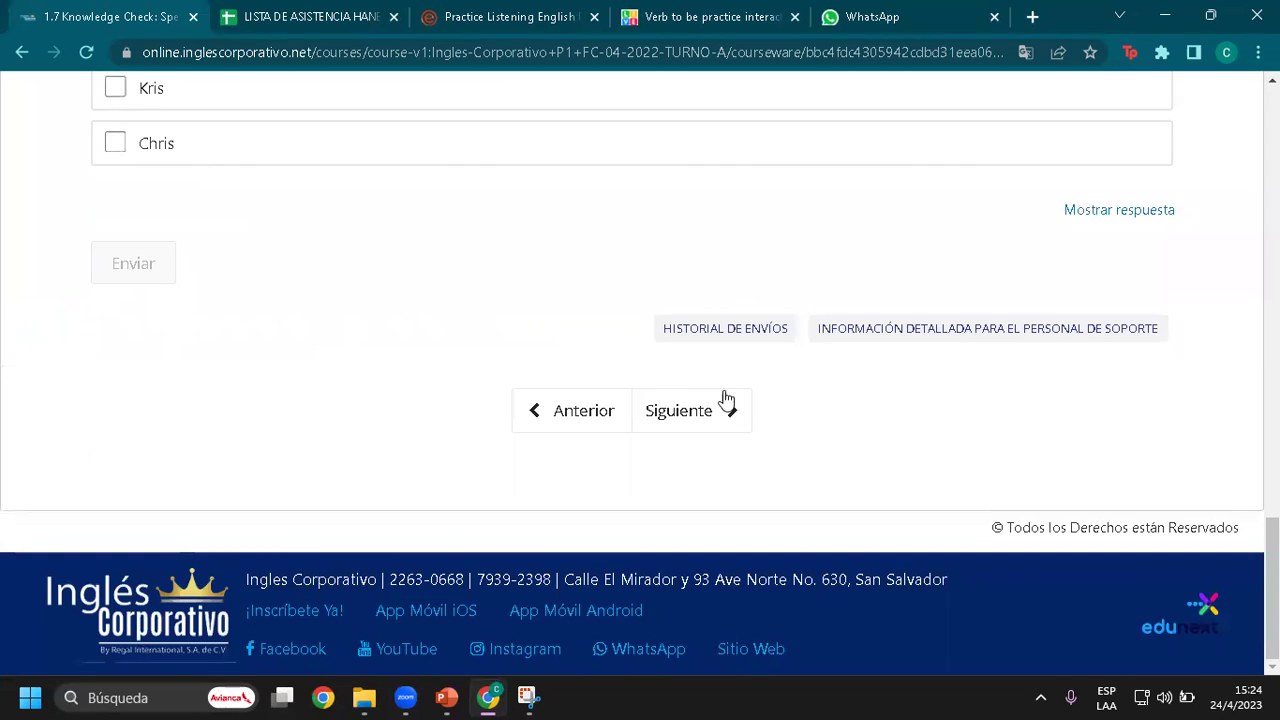
# Step: Continue to the 1.8 Lesson Objective page and read the objective about the verb to be
pyautogui.click(726, 400)
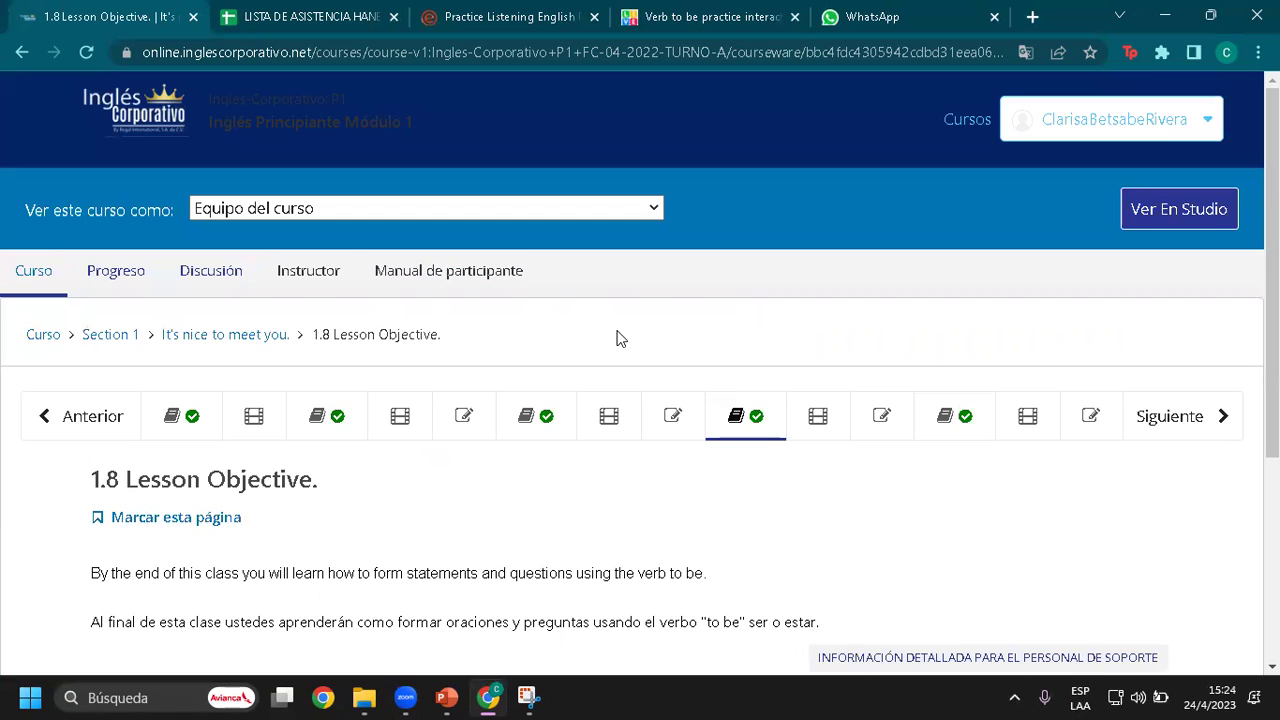
pyautogui.scroll(-3, 605, 345)
pyautogui.scroll(3, 866, 294)
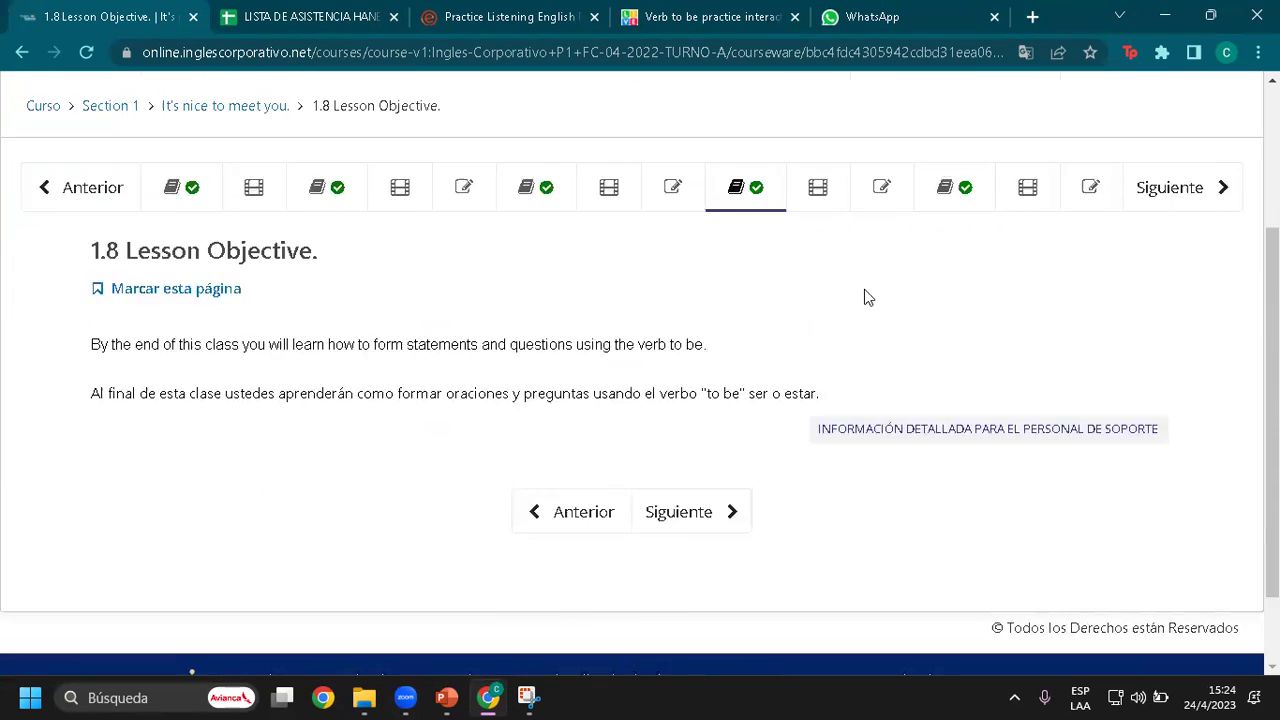
# Step: Open the 1.13 Knowledge Check and look through all its phone number questions
pyautogui.click(1090, 388)
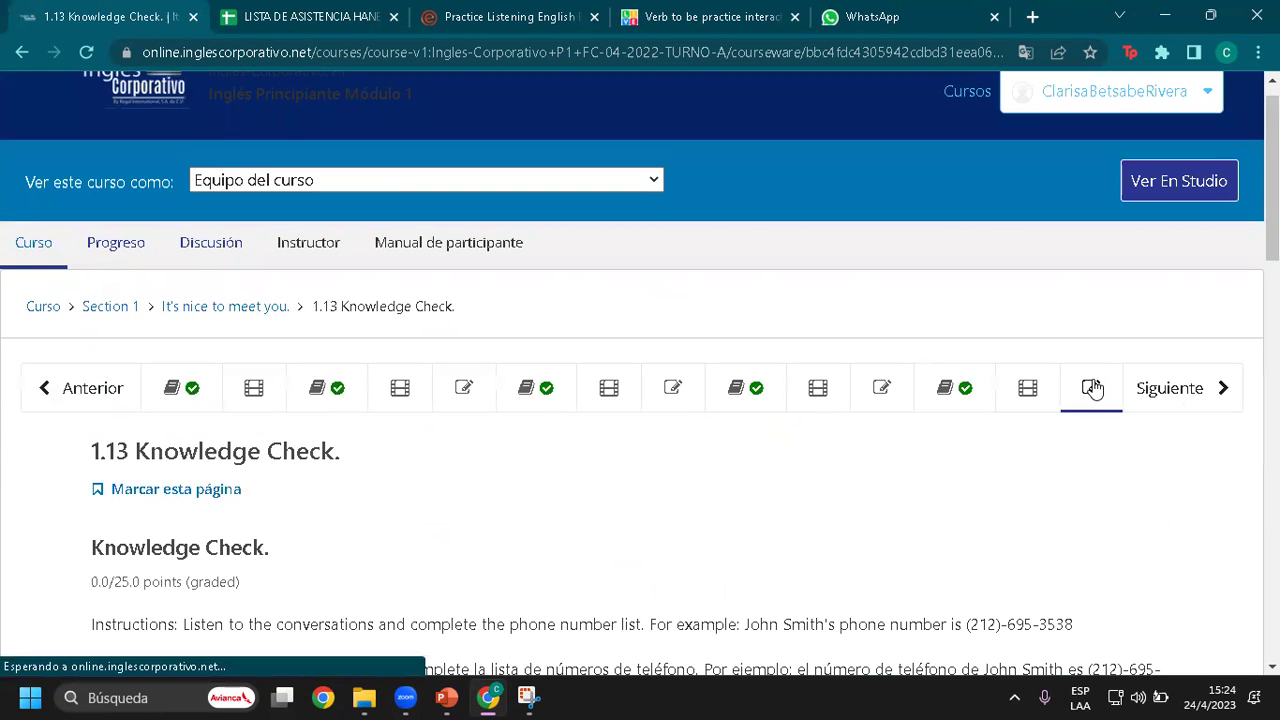
pyautogui.scroll(-1, 44, 436)
pyautogui.scroll(-14, 490, 398)
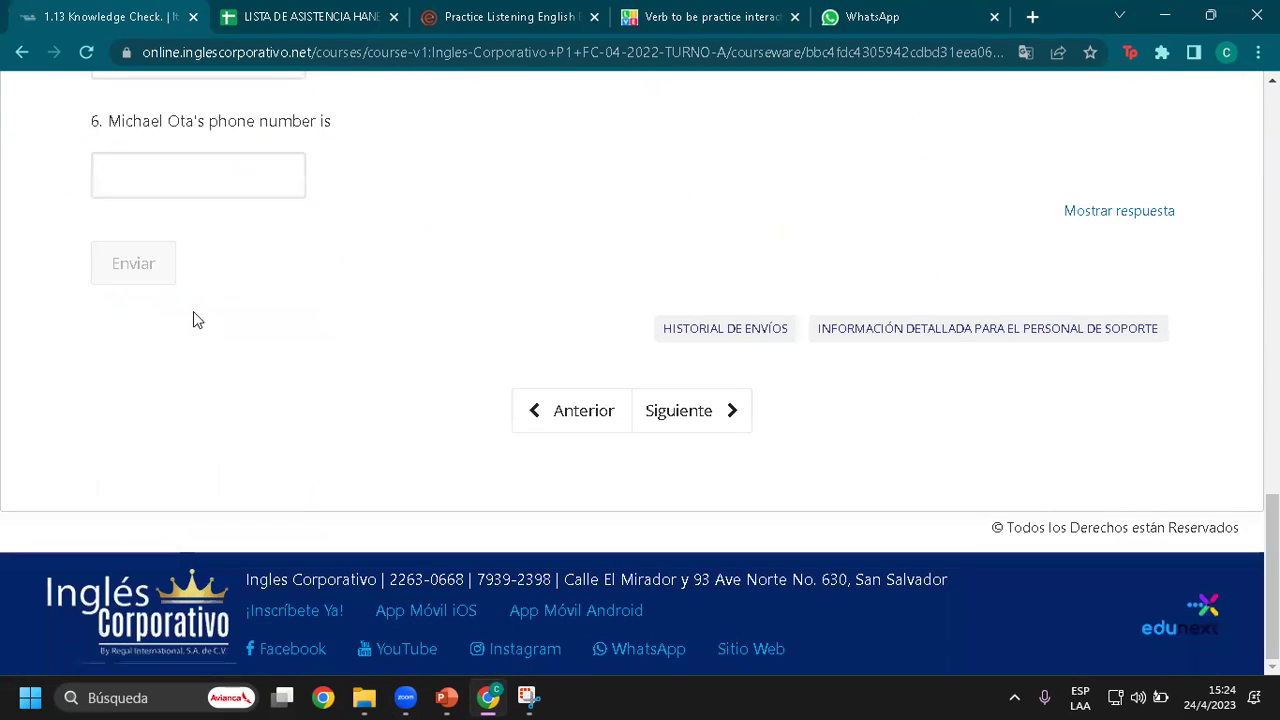
# Step: Continue to the 2.0 Lesson Objective page in Section 2, and highlight its lesson number and English objective
pyautogui.click(690, 429)
pyautogui.scroll(6, 690, 429)
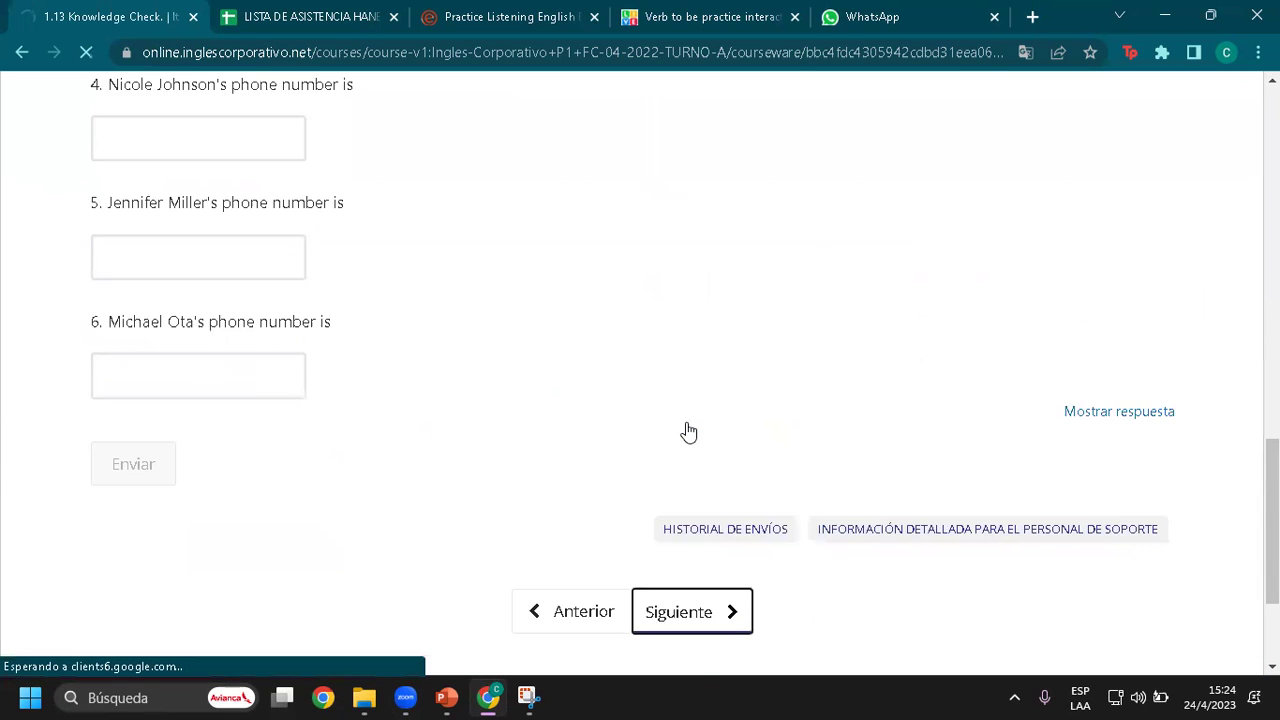
pyautogui.scroll(5, 640, 413)
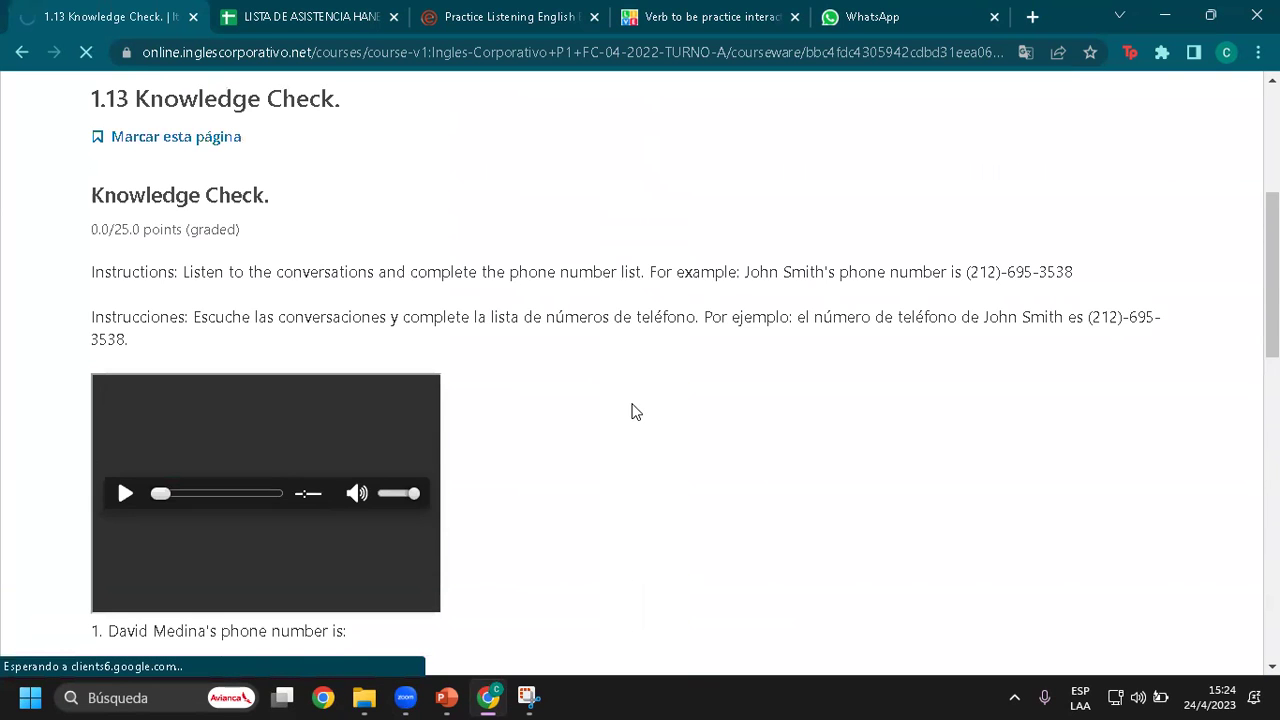
pyautogui.scroll(2, 95, 224)
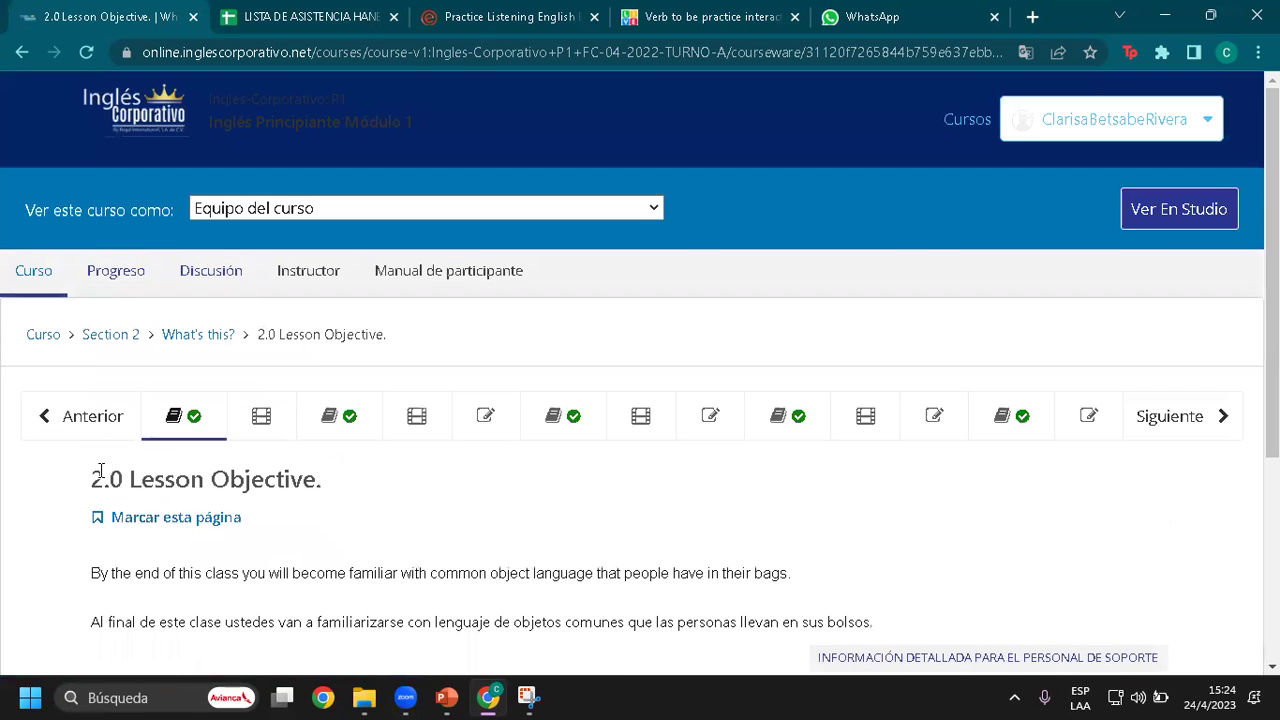
pyautogui.moveTo(92, 478); pyautogui.dragTo(140, 477)
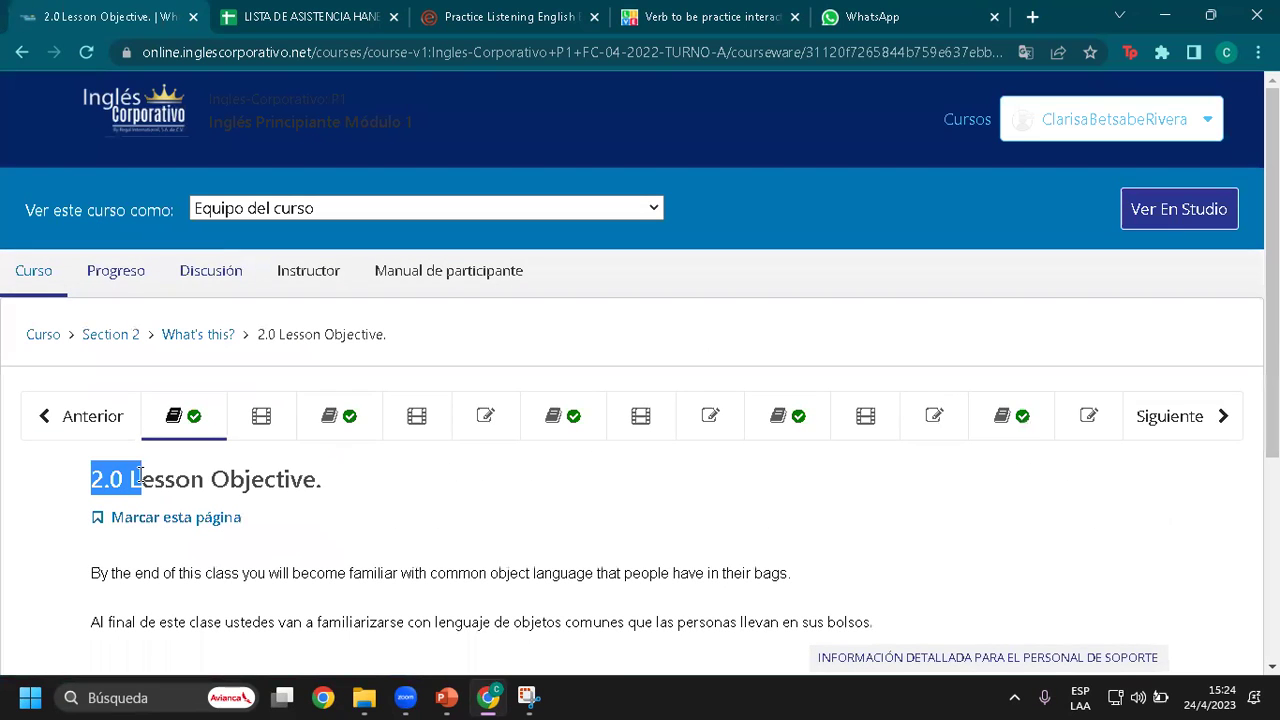
pyautogui.scroll(-3, 140, 477)
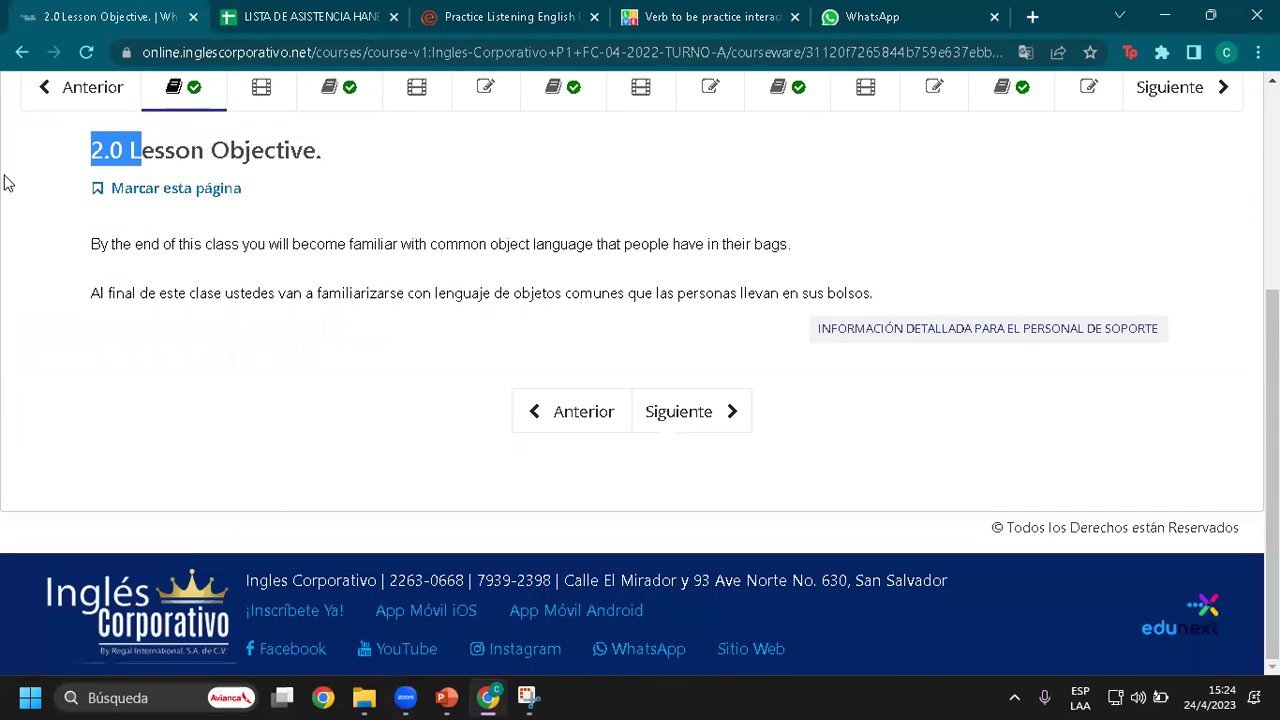
pyautogui.moveTo(91, 250); pyautogui.dragTo(826, 250)
# Step: Continue to the 2.1 What's in your bag? lesson and look over its video and discussion post
pyautogui.click(728, 411)
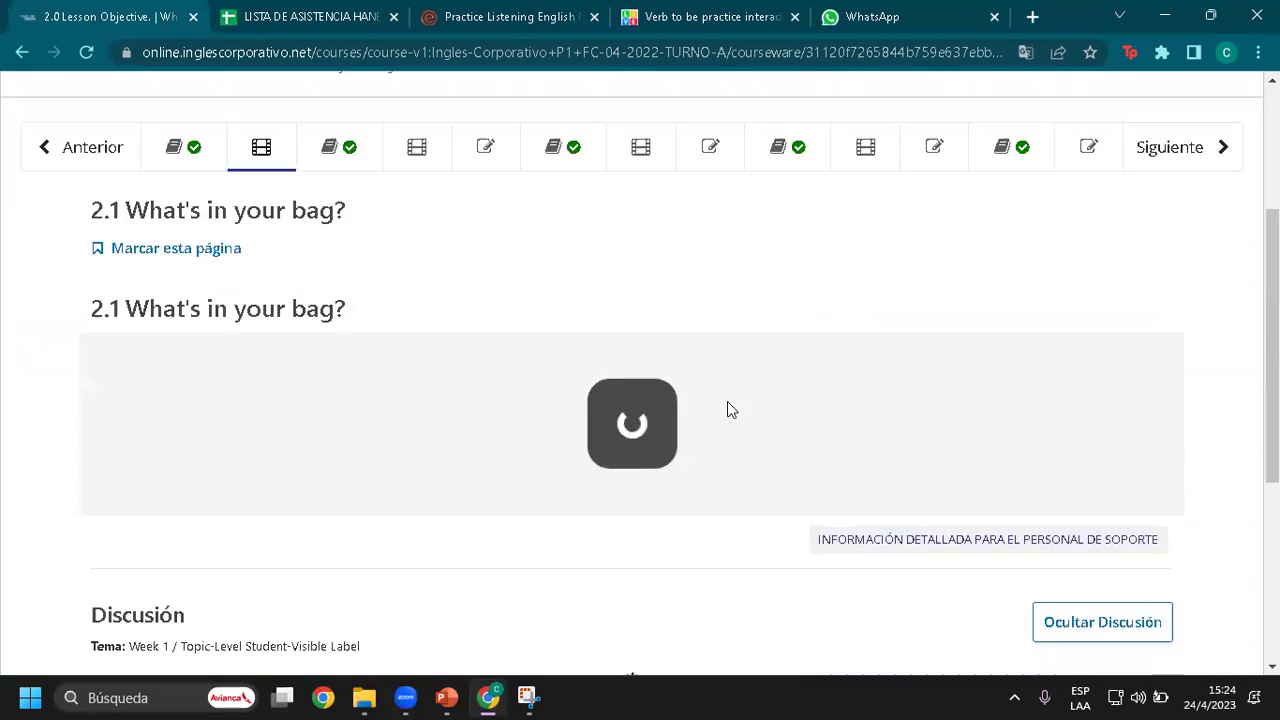
pyautogui.scroll(-7, 434, 360)
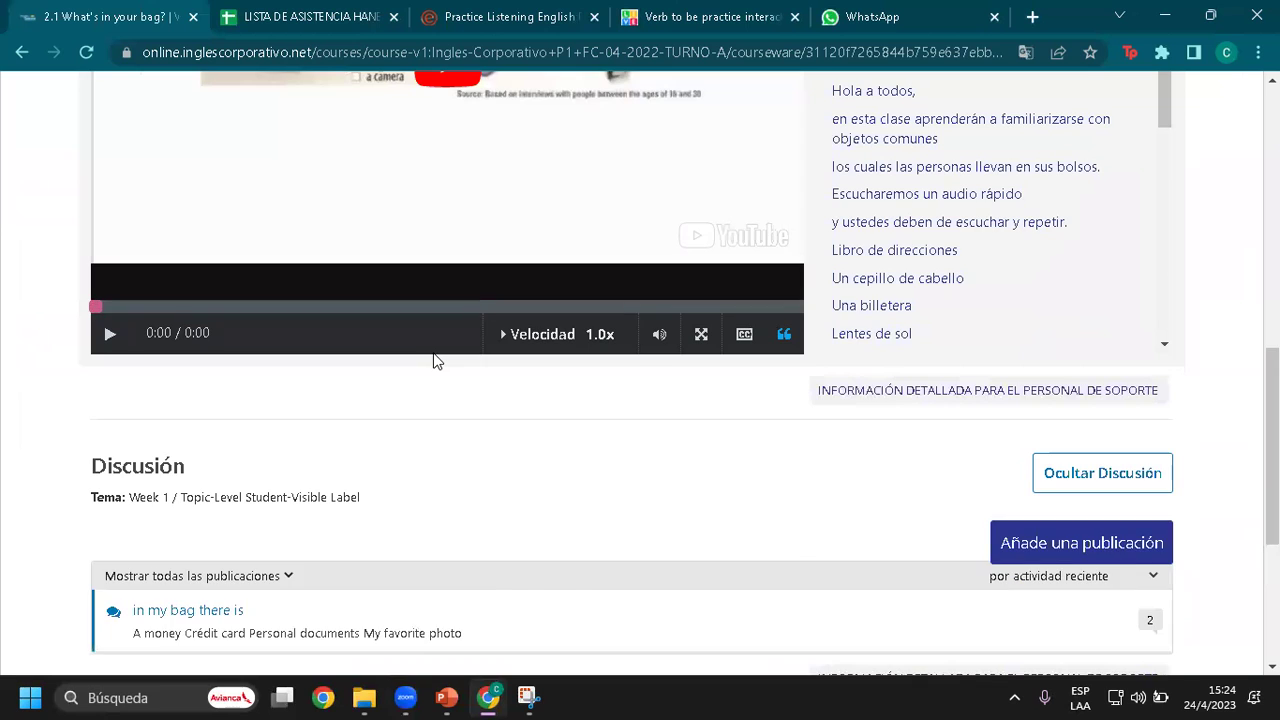
pyautogui.scroll(4, 430, 344)
pyautogui.scroll(-10, 326, 347)
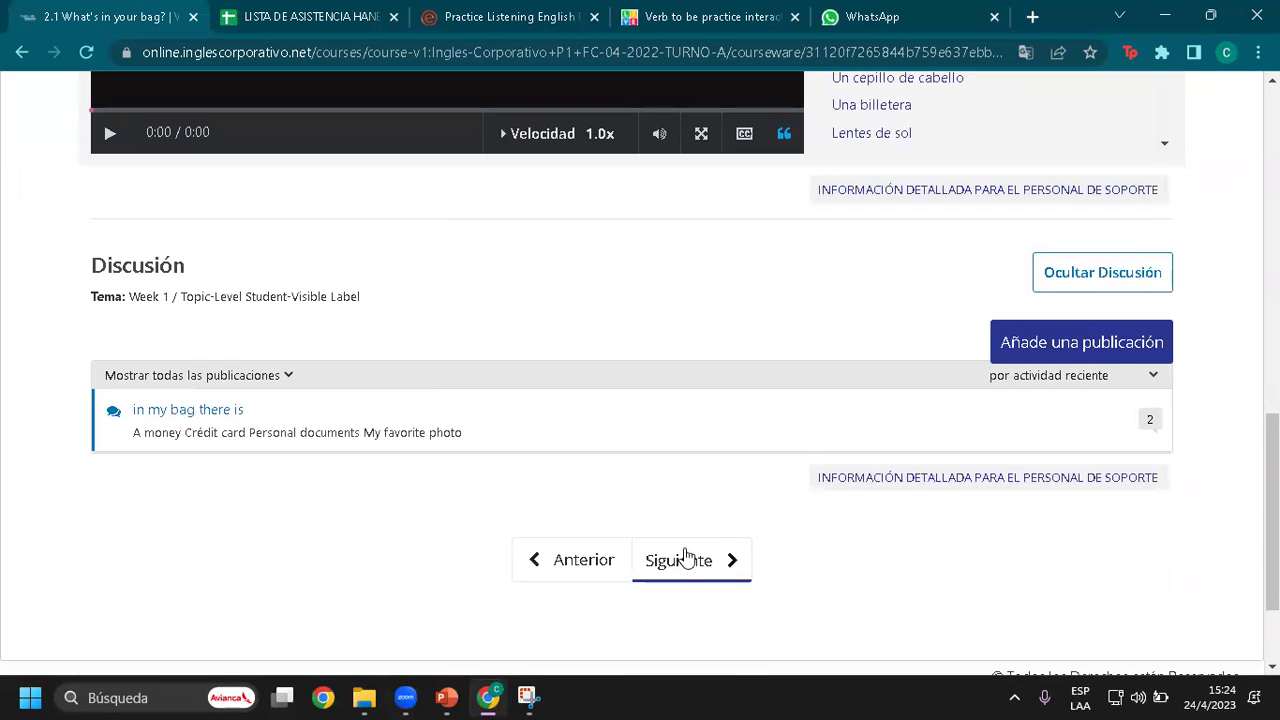
# Step: Highlight the text on the page following 2.1, and look through the 2.3 This & These lesson down to its discussion posts
pyautogui.click(686, 559)
pyautogui.scroll(-3, 135, 345)
pyautogui.moveTo(44, 254); pyautogui.dragTo(562, 298)
pyautogui.click(705, 425)
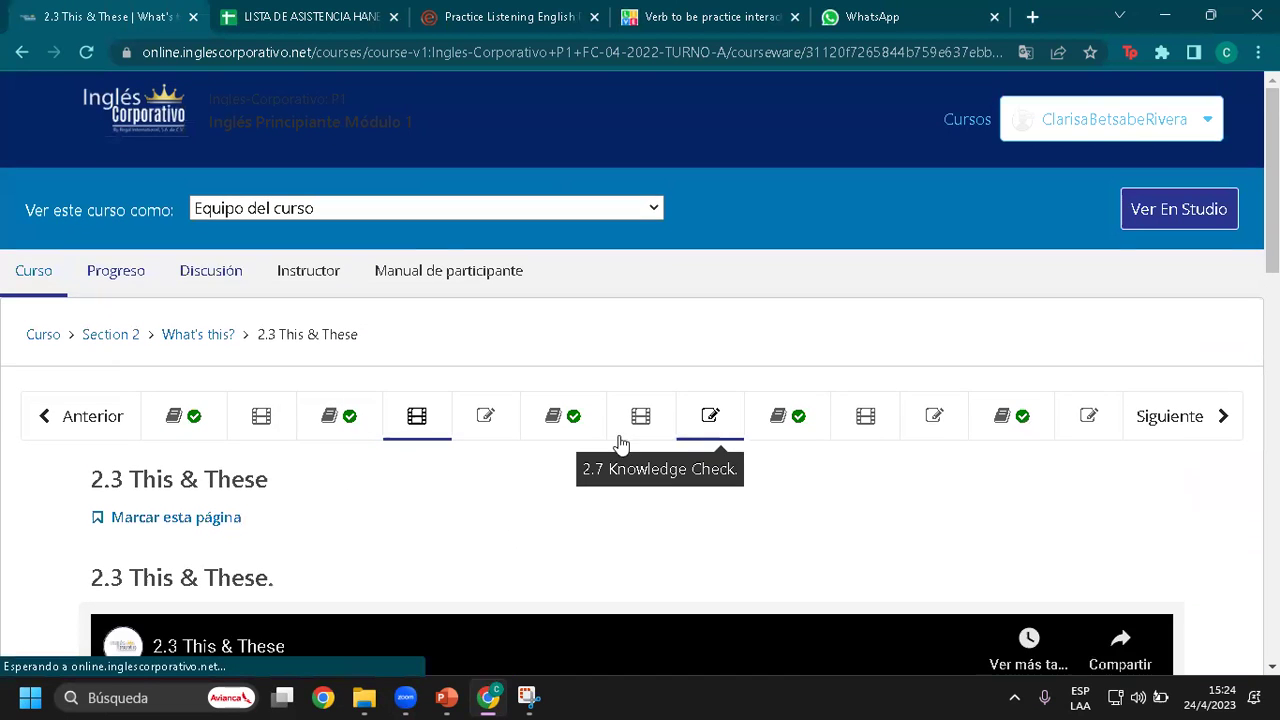
pyautogui.scroll(-15, 360, 410)
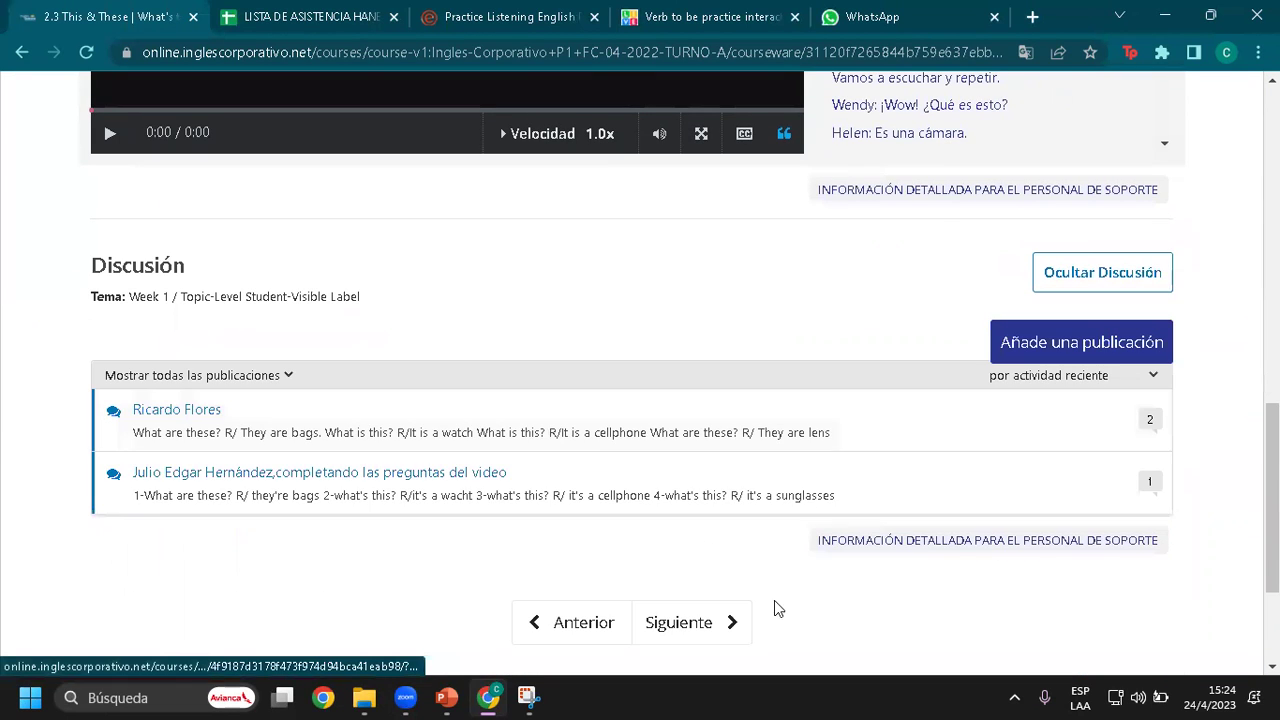
# Step: Continue to the 2.4 Knowledge Check and look over its instructions, object images and first questions
pyautogui.click(683, 630)
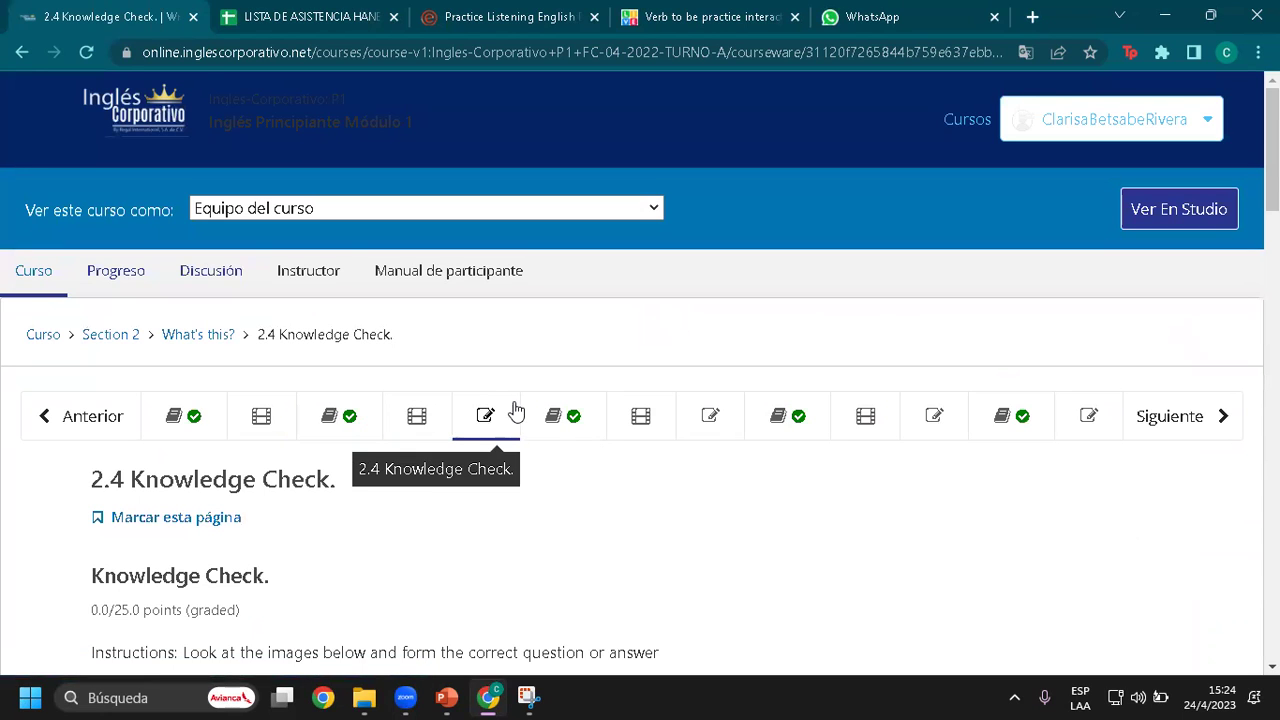
pyautogui.scroll(-3, 460, 400)
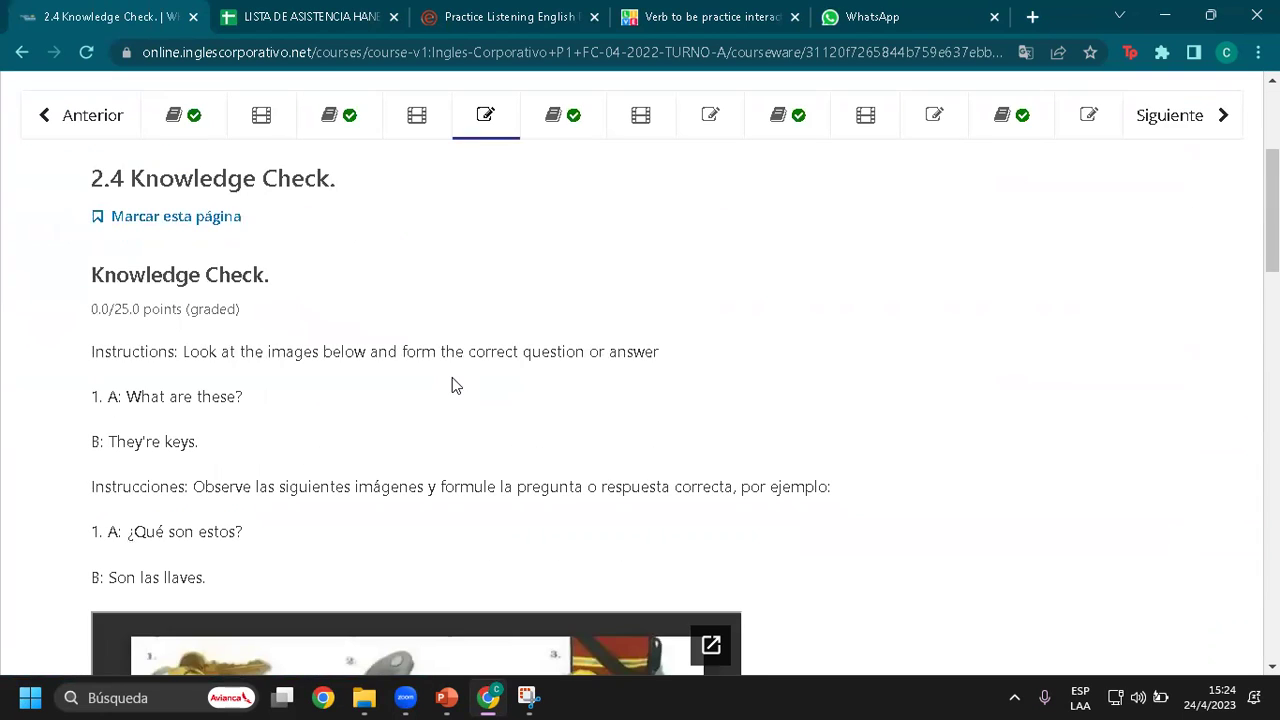
pyautogui.scroll(-3, 452, 386)
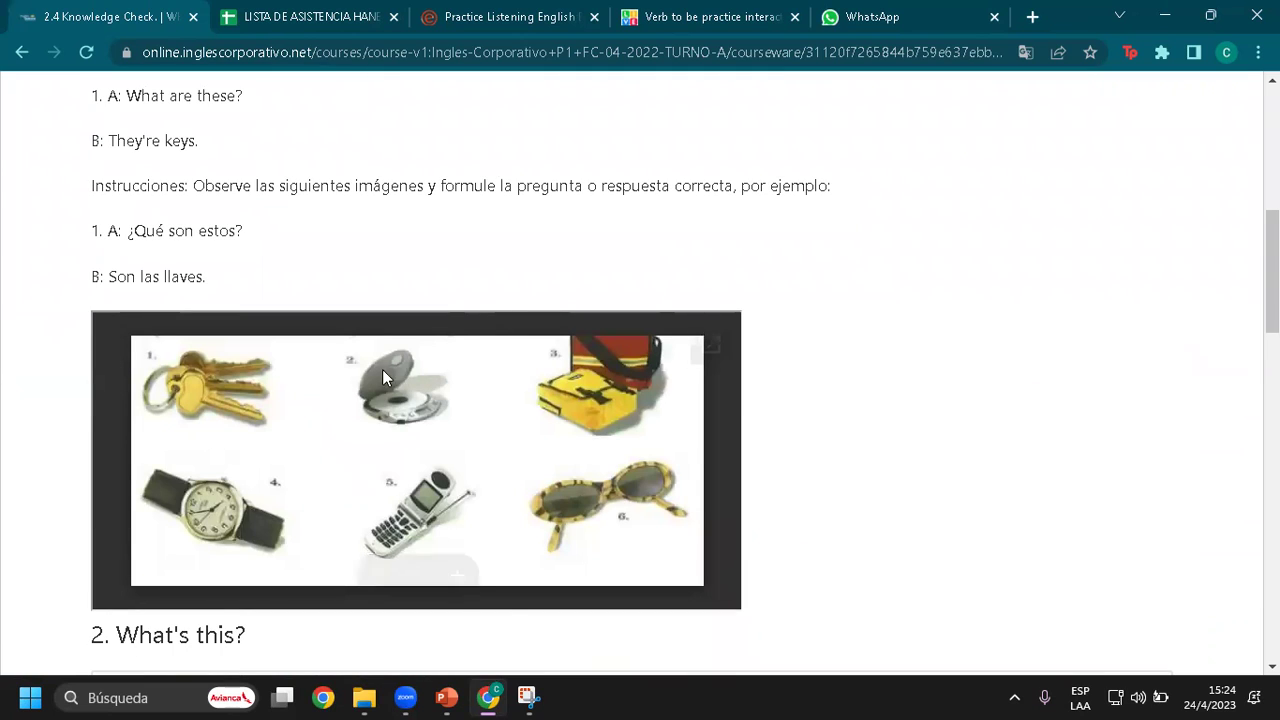
pyautogui.scroll(-6, 127, 353)
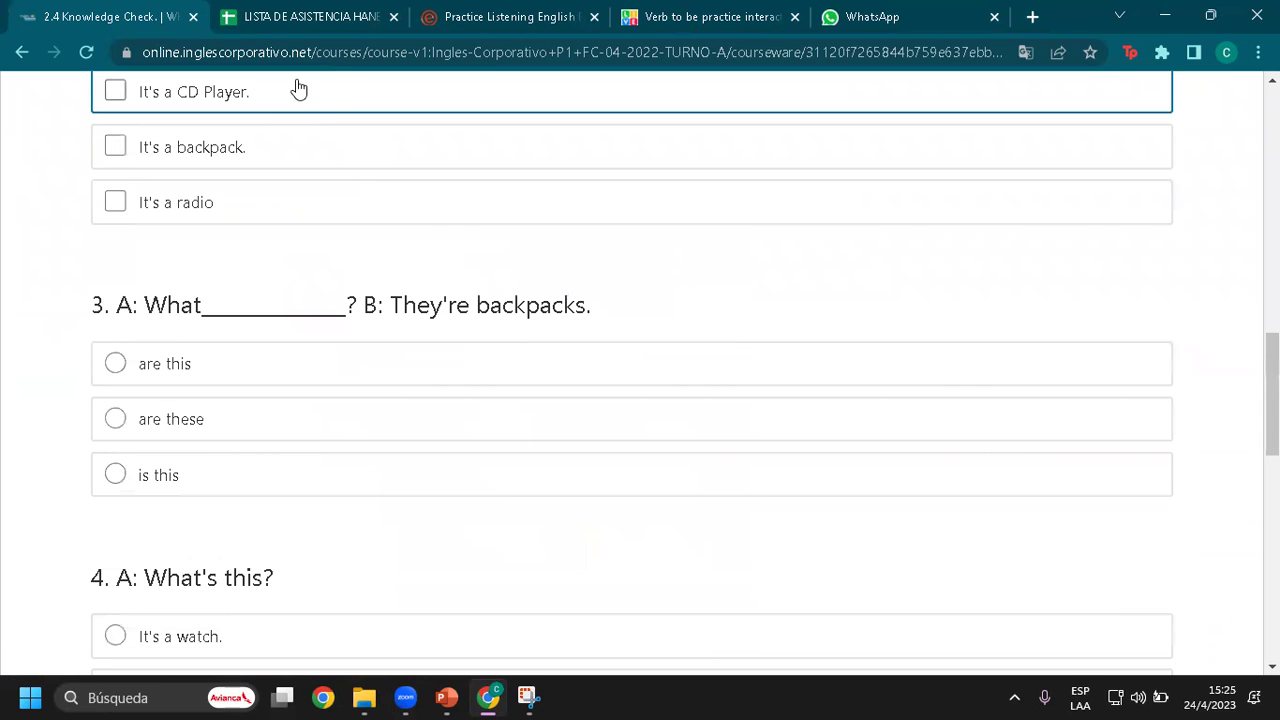
# Step: Switch to the LISTA DE ASISTENCIA HANESBRAND spreadsheet and review the HW01 and HW02 headers and the first participant's grades in row 3
pyautogui.click(258, 18)
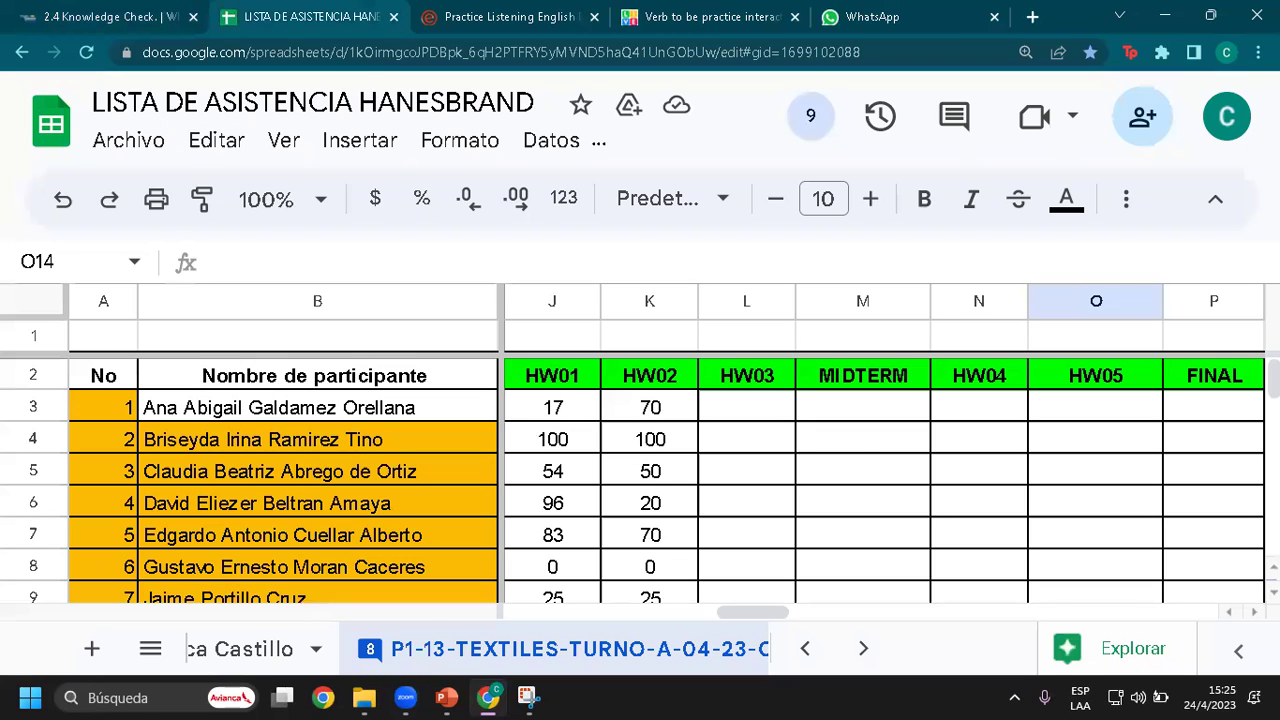
pyautogui.click(560, 380)
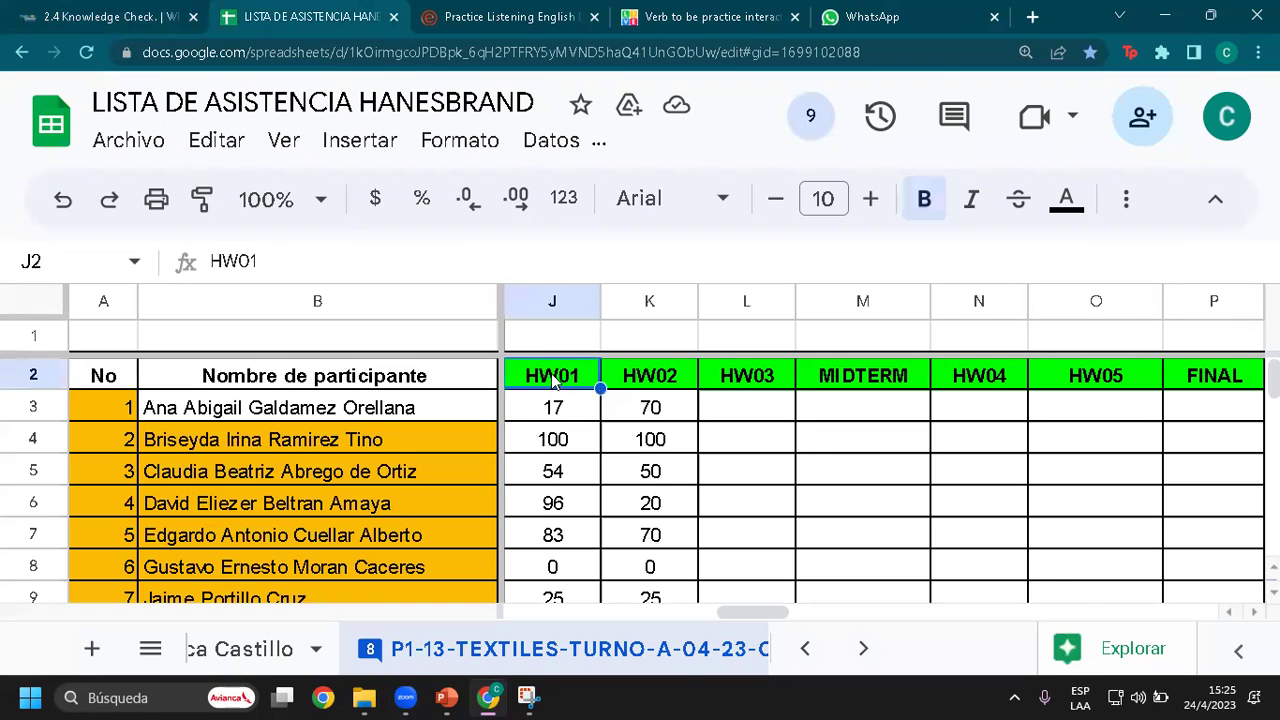
pyautogui.click(648, 380)
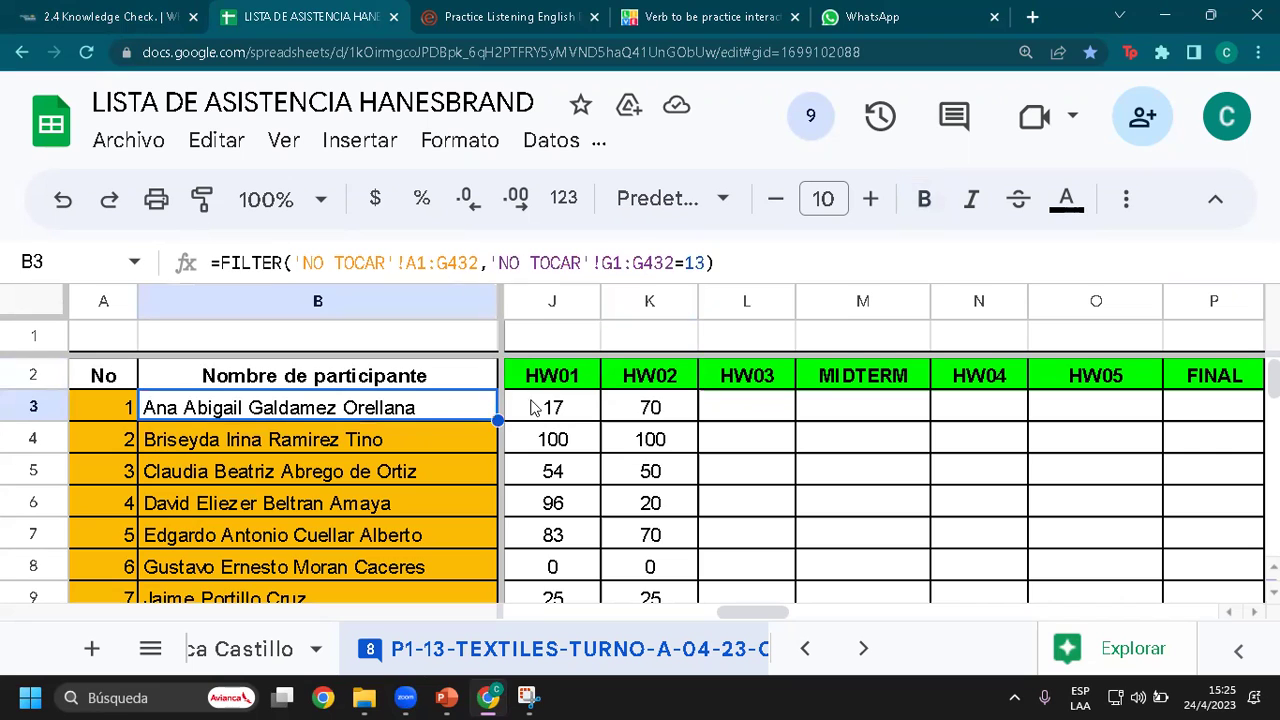
pyautogui.click(566, 414)
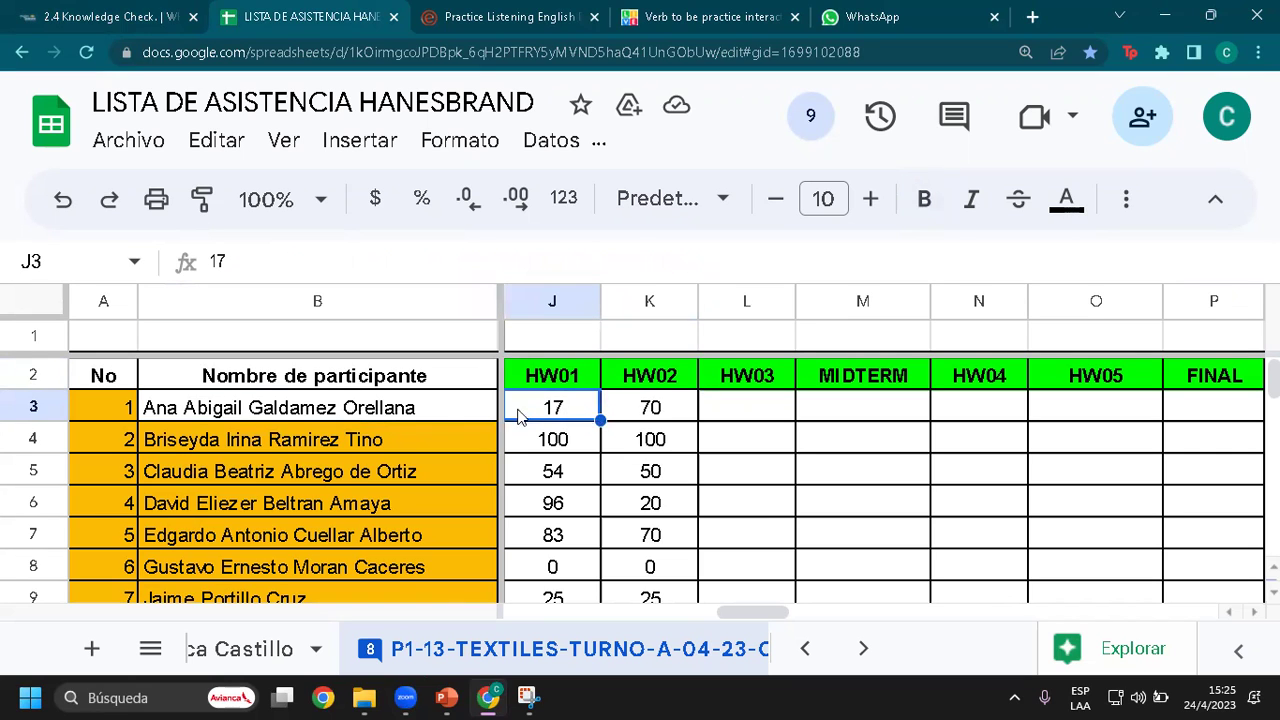
pyautogui.click(673, 413)
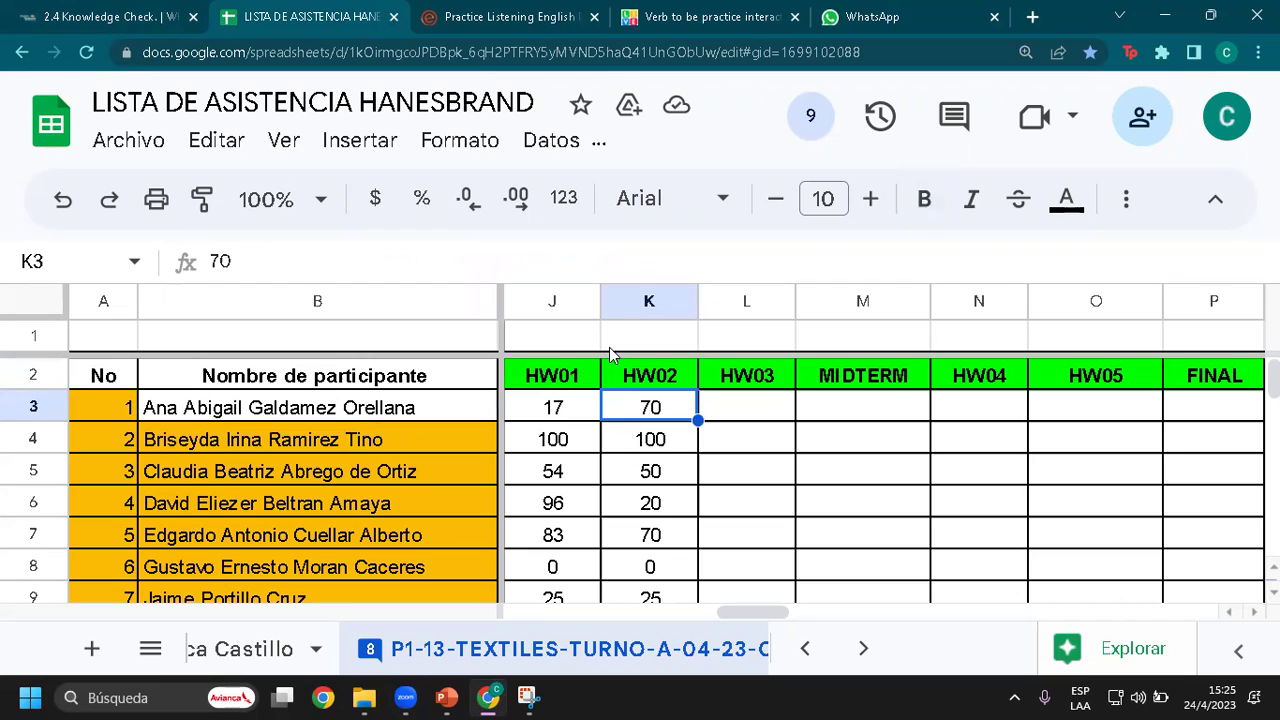
pyautogui.click(565, 420)
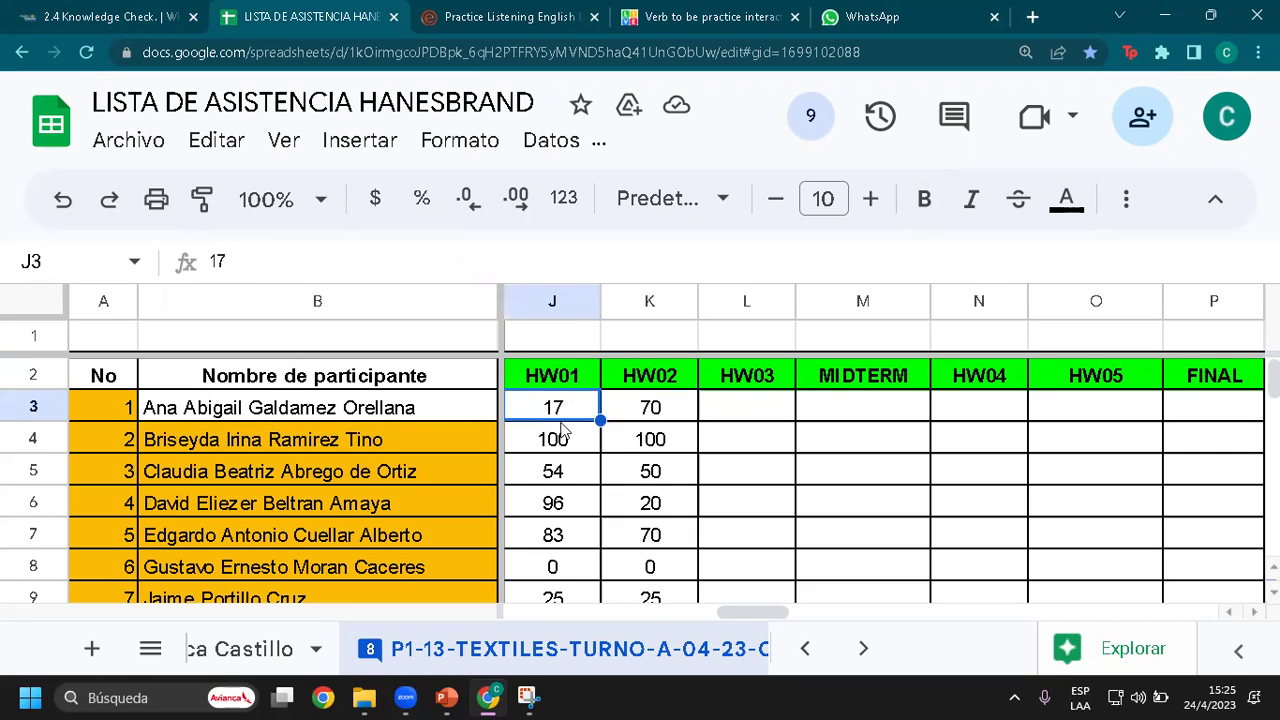
pyautogui.click(641, 410)
pyautogui.click(570, 413)
pyautogui.click(625, 410)
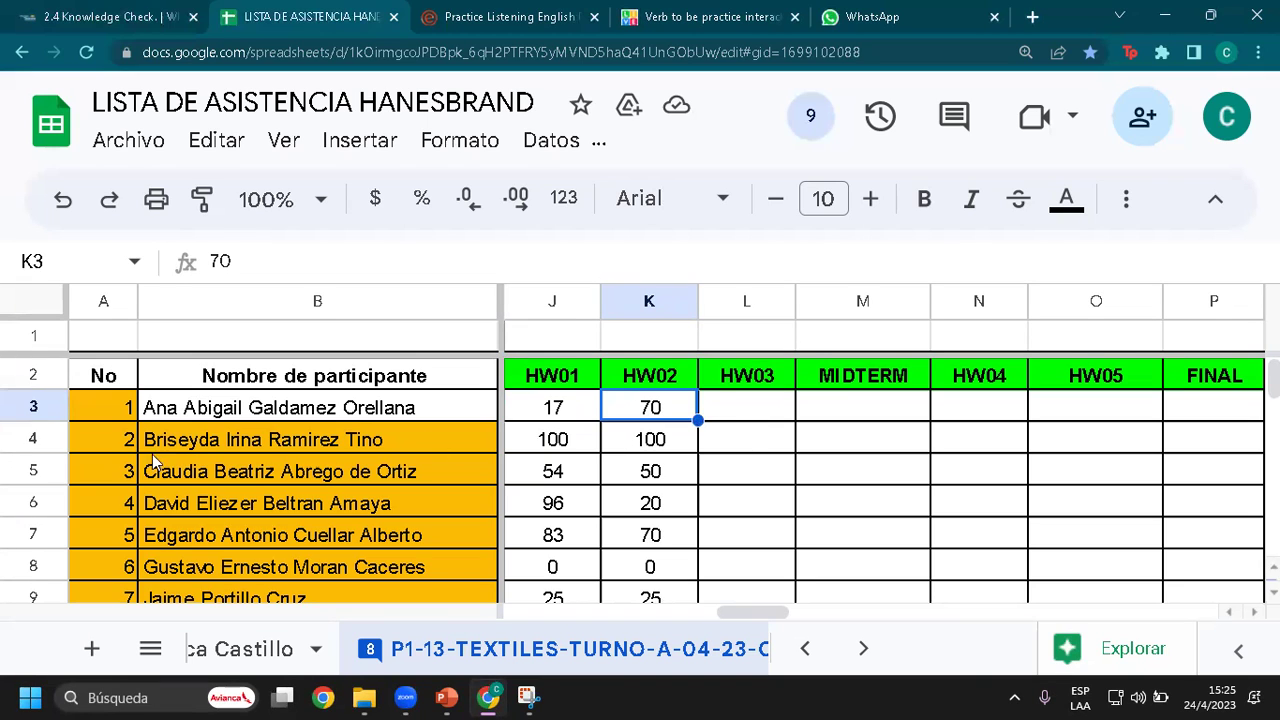
# Step: Review the HW01 and HW02 grades of the participants in rows 4 to 6
pyautogui.click(560, 448)
pyautogui.click(625, 447)
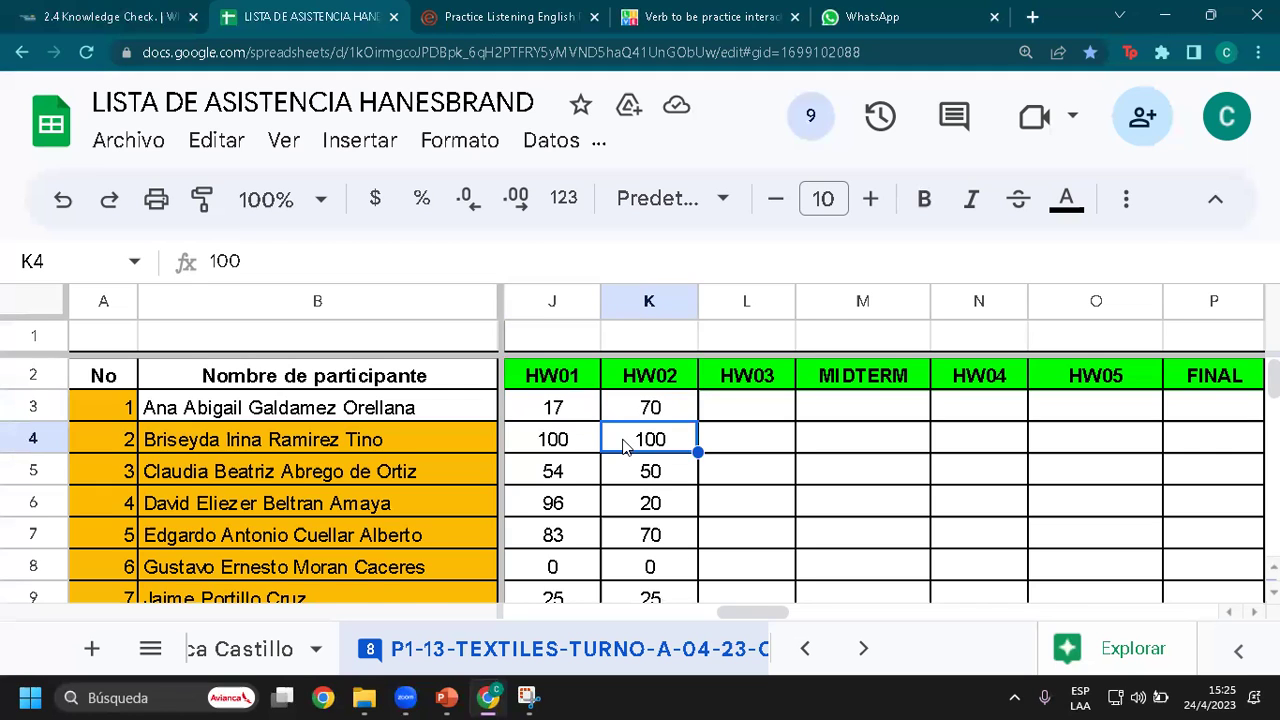
pyautogui.scroll(-1, 624, 447)
pyautogui.click(565, 418)
pyautogui.click(610, 412)
pyautogui.click(580, 418)
pyautogui.click(650, 416)
pyautogui.click(577, 418)
pyautogui.click(635, 418)
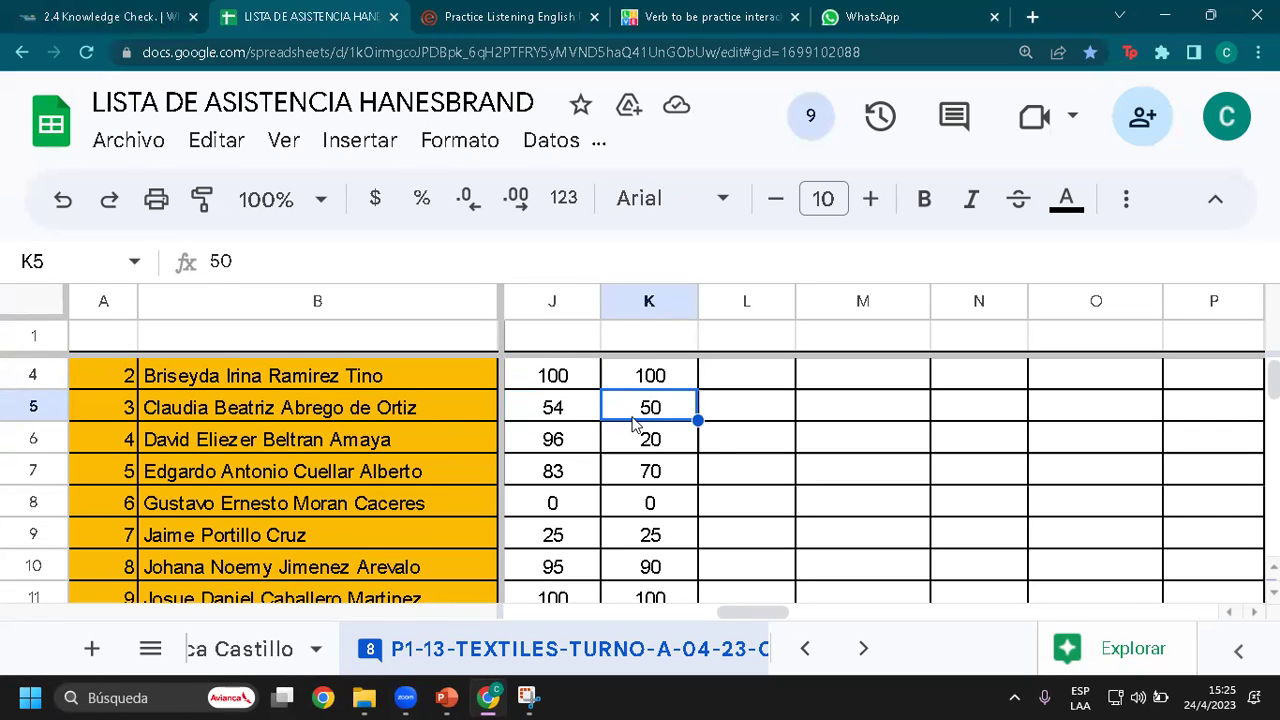
pyautogui.click(580, 449)
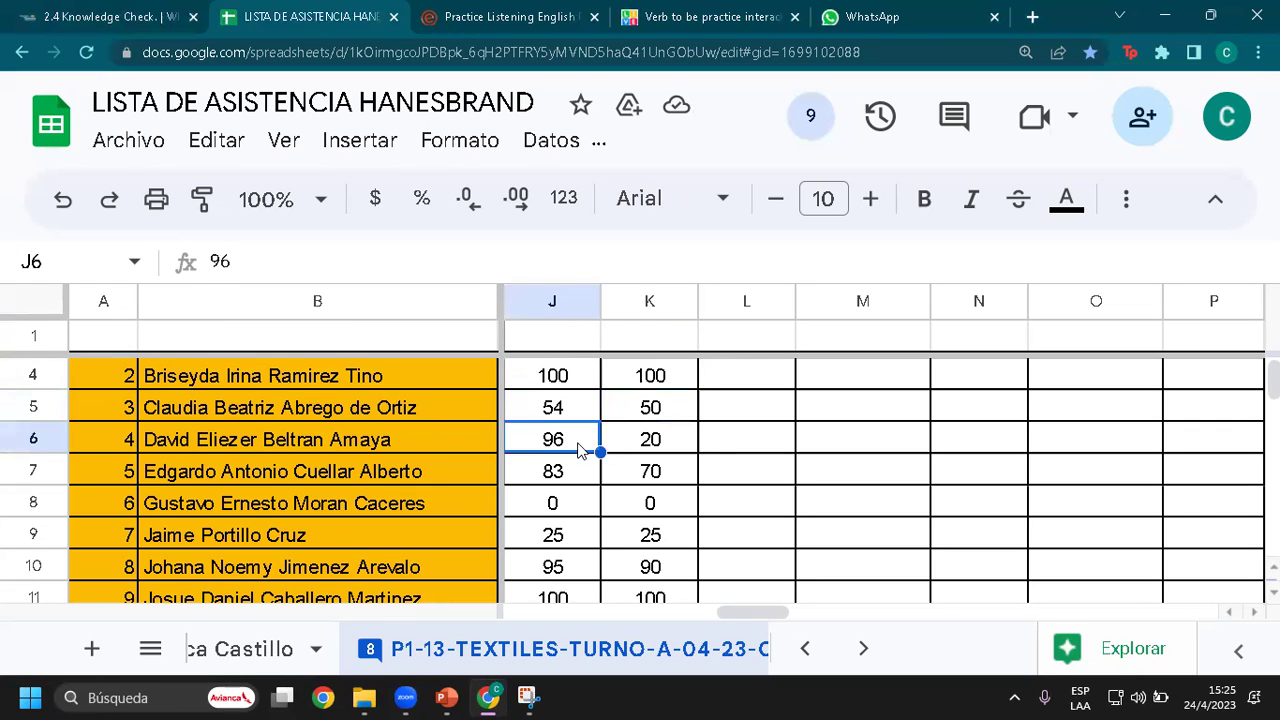
pyautogui.click(645, 450)
# Step: Compare the HW01 and HW02 grades of the participants in rows 7 and 8
pyautogui.scroll(-1, 648, 449)
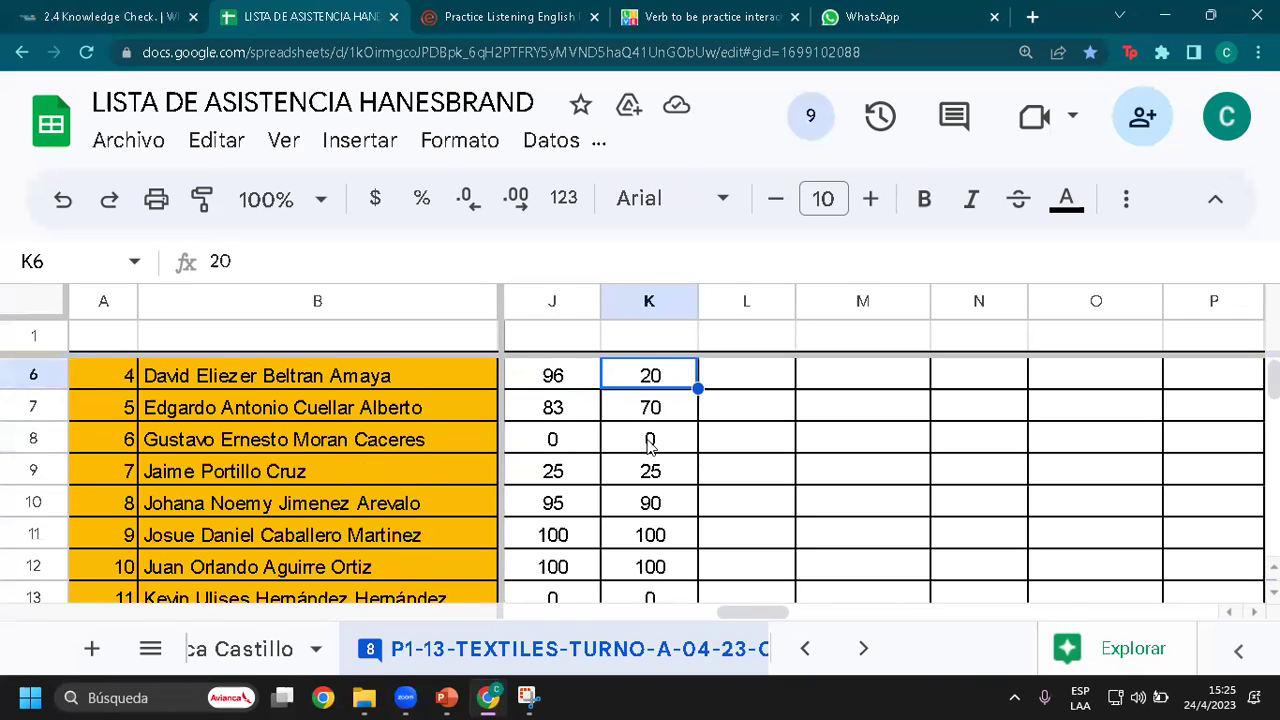
pyautogui.click(575, 415)
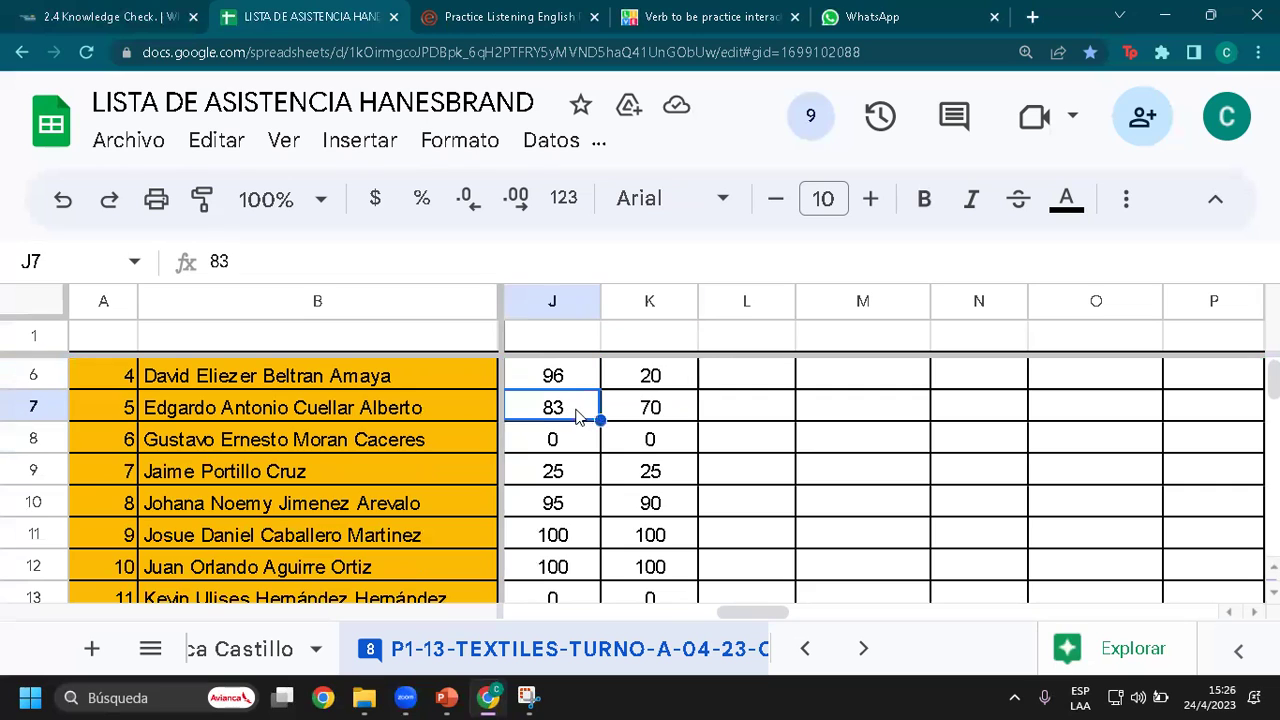
pyautogui.click(642, 418)
pyautogui.click(560, 418)
pyautogui.click(604, 418)
pyautogui.click(542, 415)
pyautogui.click(612, 419)
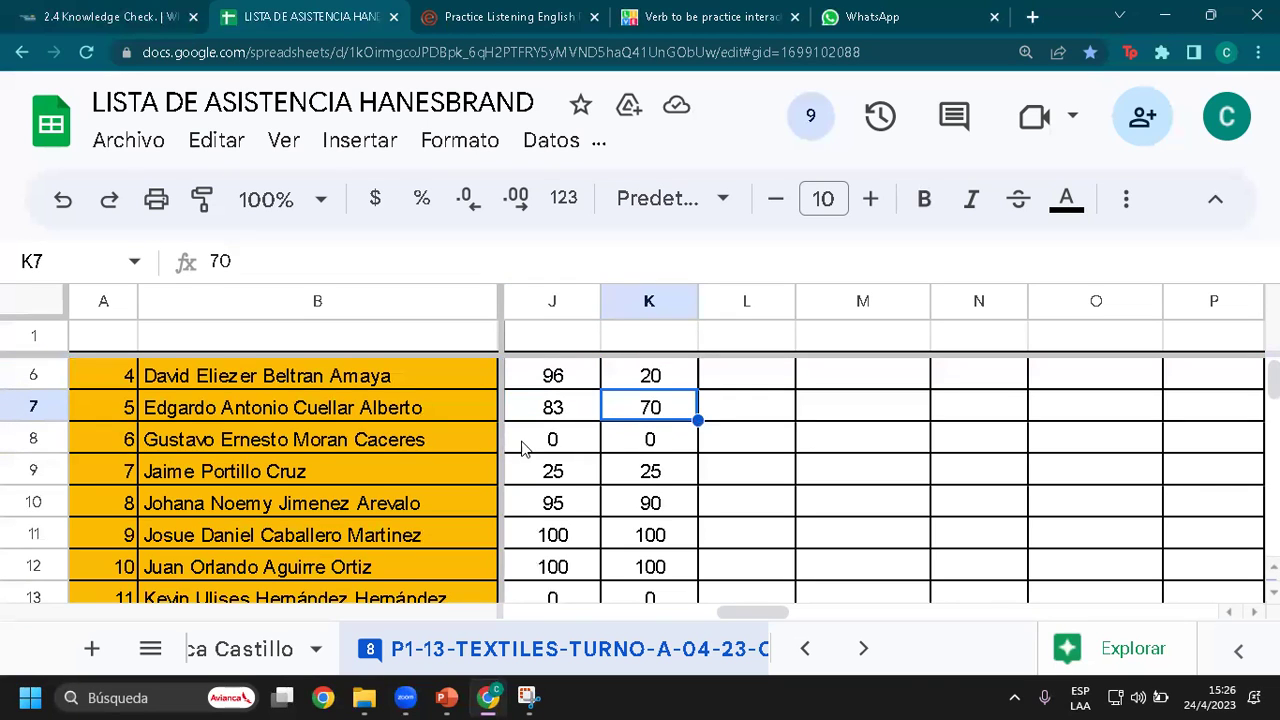
pyautogui.click(564, 449)
pyautogui.click(660, 448)
pyautogui.click(580, 450)
pyautogui.click(606, 450)
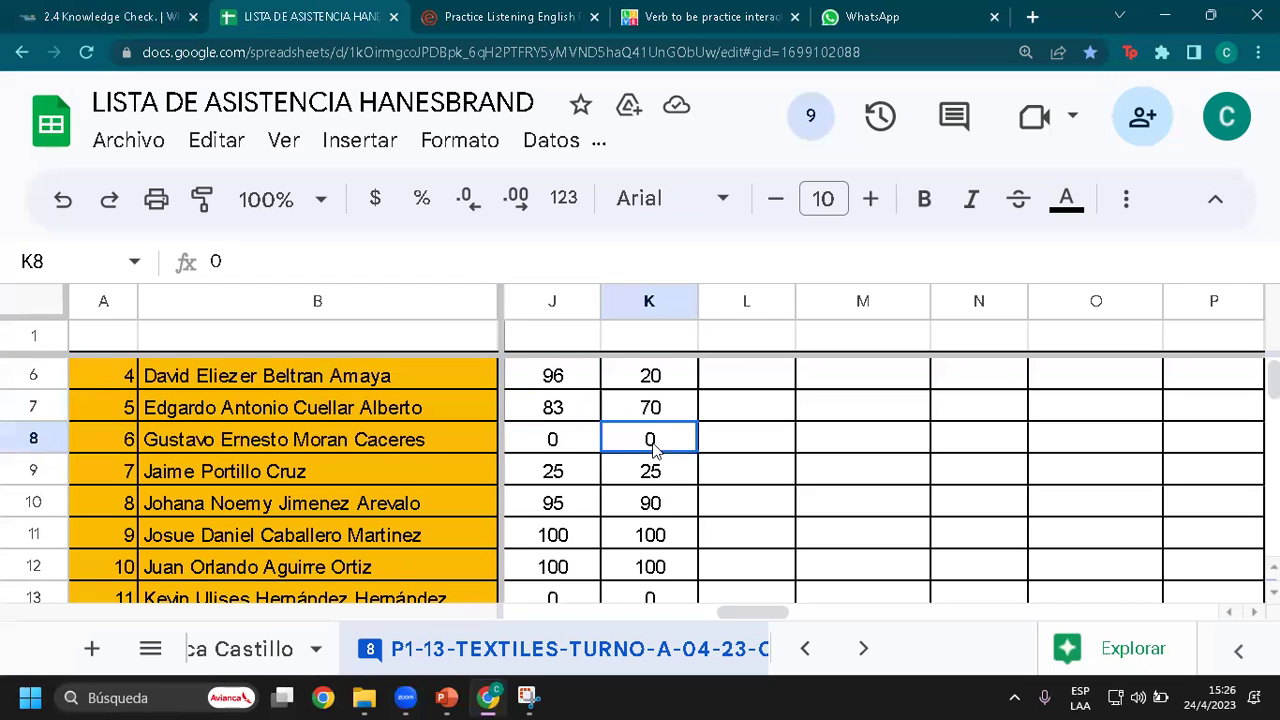
pyautogui.click(565, 452)
pyautogui.scroll(-1, 558, 450)
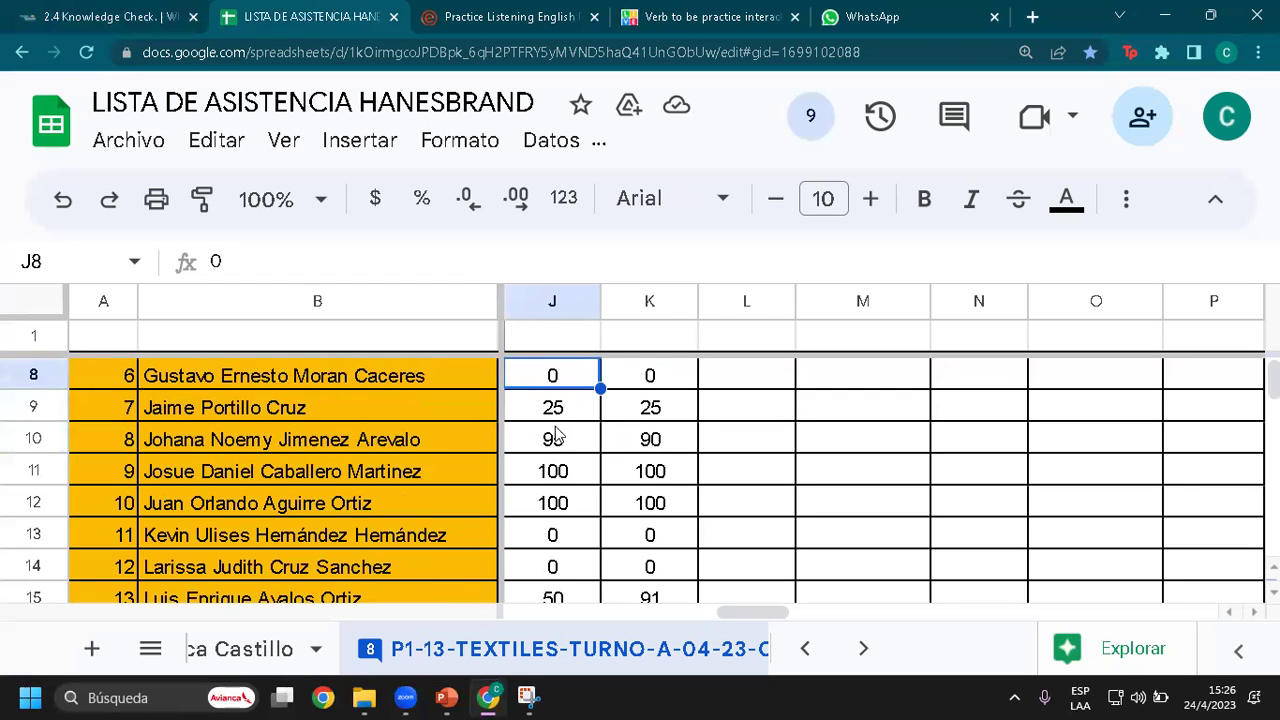
# Step: Go over the HW01 and HW02 grades of the participants in rows 9 and 10
pyautogui.click(552, 410)
pyautogui.click(645, 412)
pyautogui.click(569, 418)
pyautogui.click(610, 420)
pyautogui.click(558, 415)
pyautogui.click(608, 424)
pyautogui.scroll(-1, 609, 422)
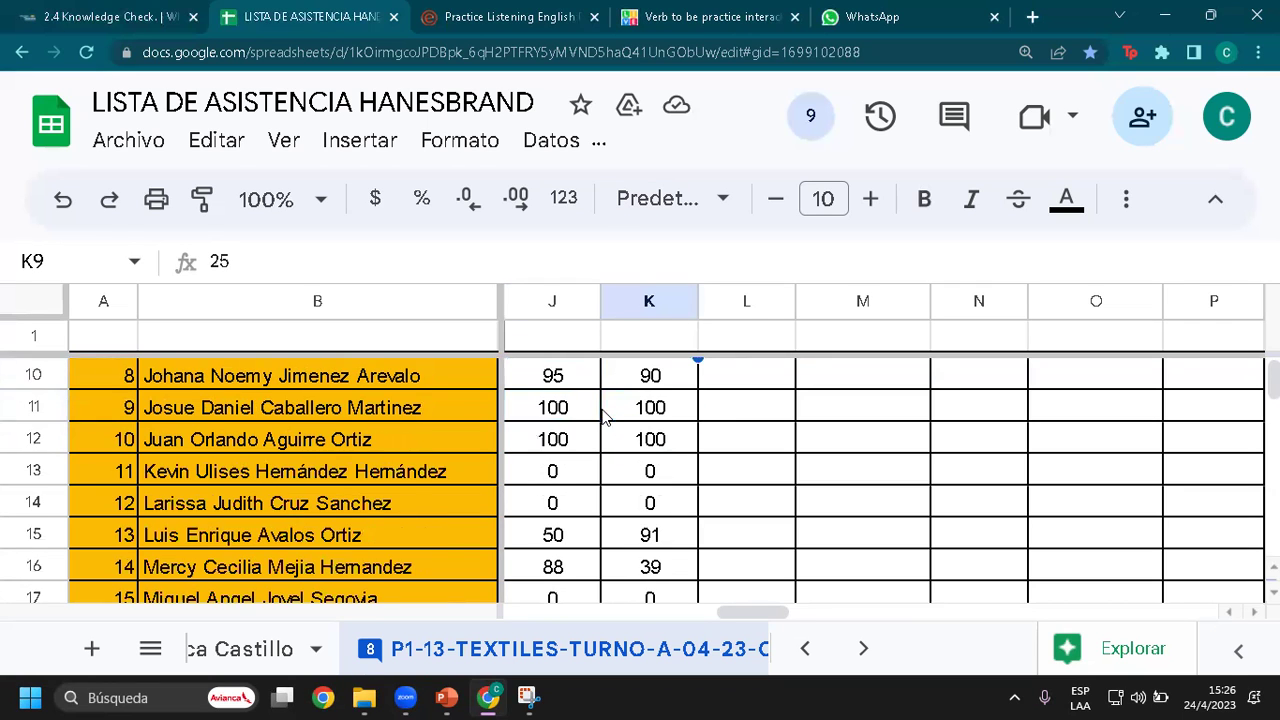
pyautogui.click(580, 388)
pyautogui.click(645, 388)
pyautogui.click(577, 386)
pyautogui.click(612, 385)
pyautogui.click(556, 388)
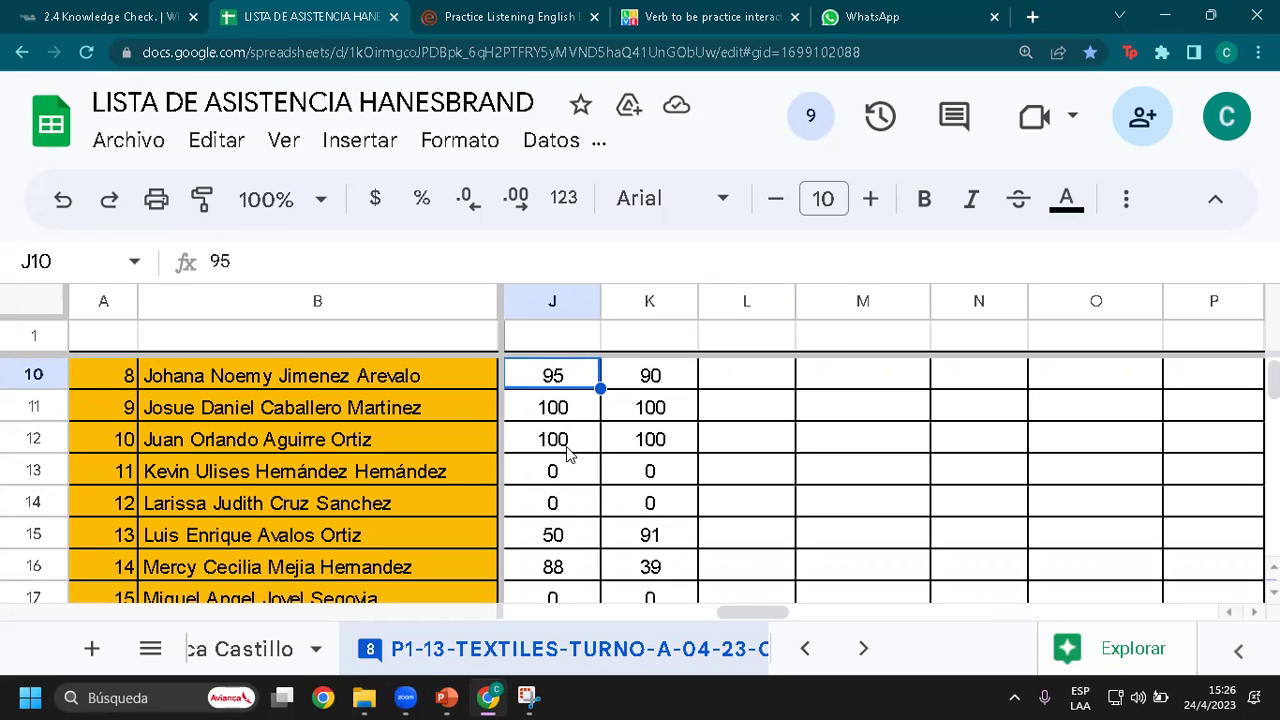
# Step: Check the HW01 grade in row 13 and both homework grades of the participant in row 14
pyautogui.scroll(-1, 567, 452)
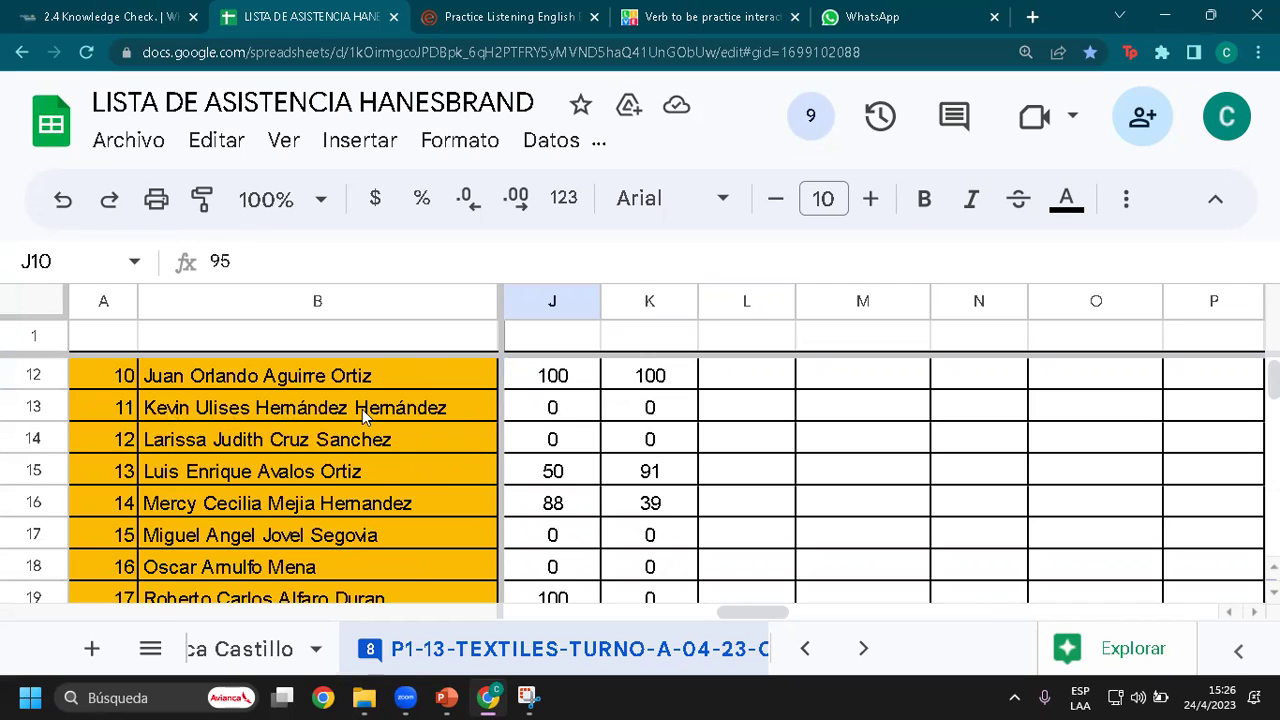
pyautogui.click(573, 417)
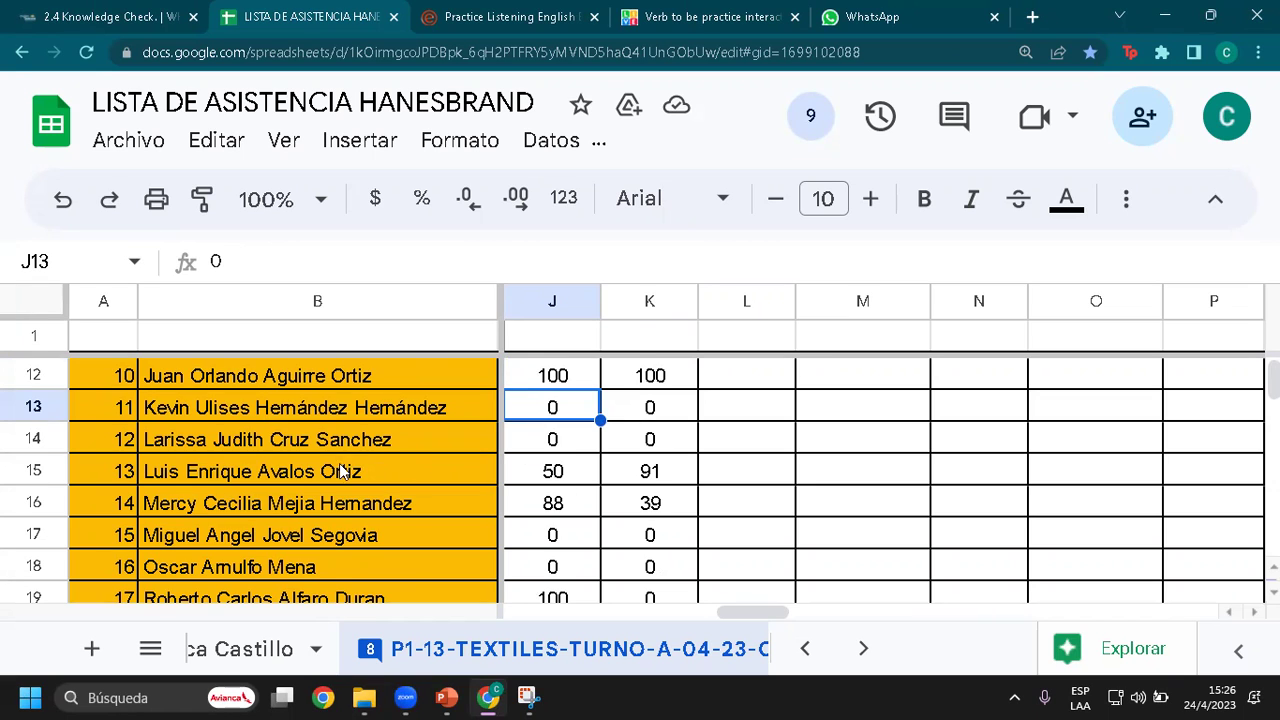
pyautogui.click(596, 445)
pyautogui.click(640, 445)
pyautogui.click(563, 449)
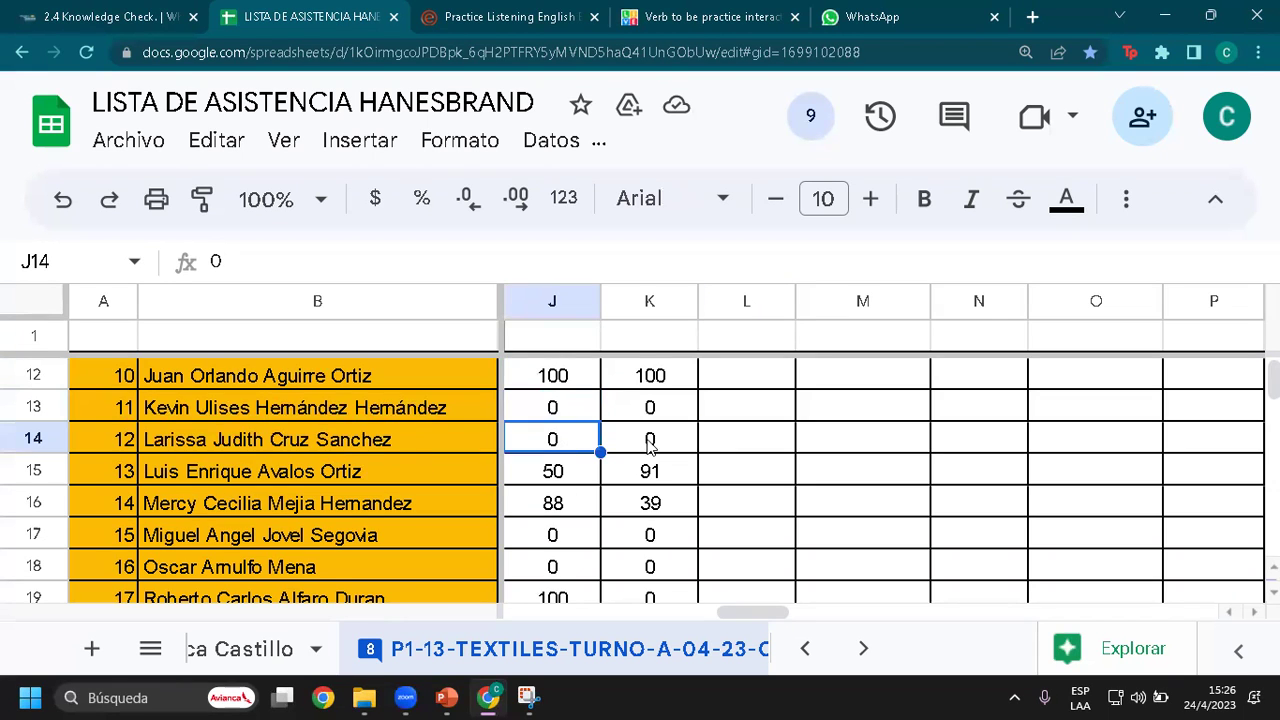
pyautogui.click(645, 447)
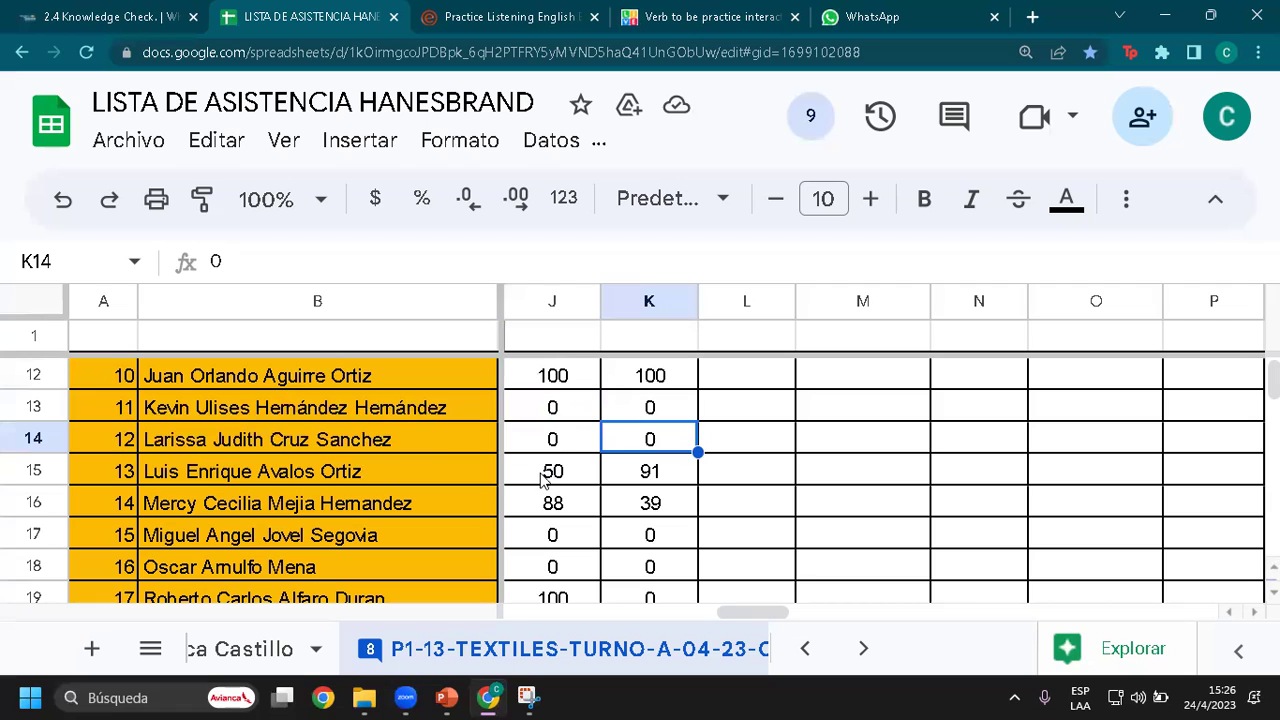
# Step: Review the HW01 and HW02 grades of the participants in rows 15 and 16
pyautogui.doubleClick(552, 471)
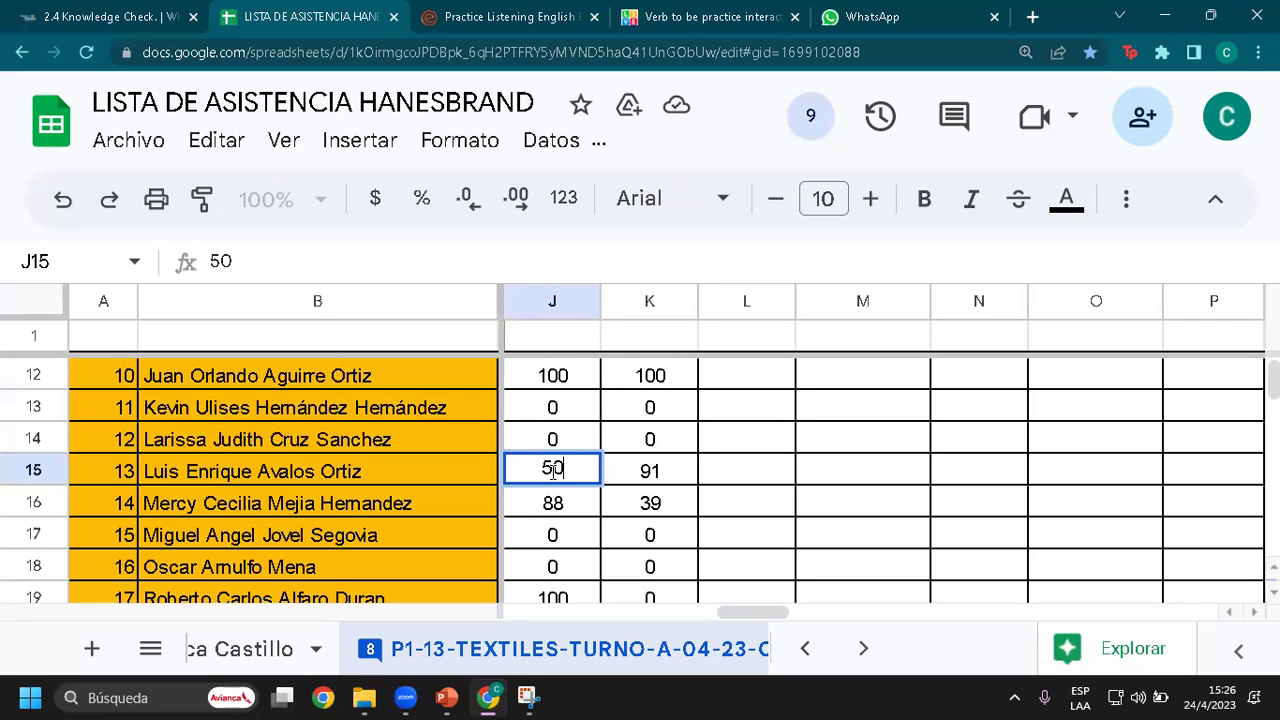
pyautogui.click(655, 476)
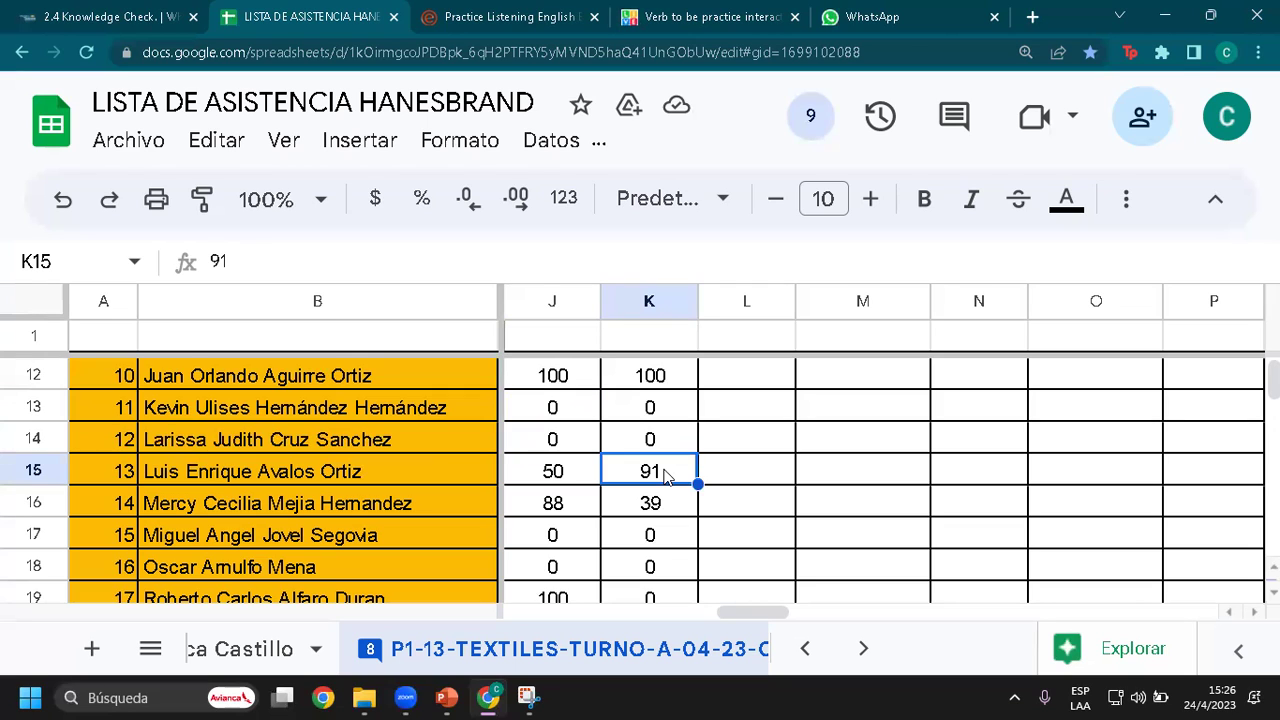
pyautogui.click(535, 478)
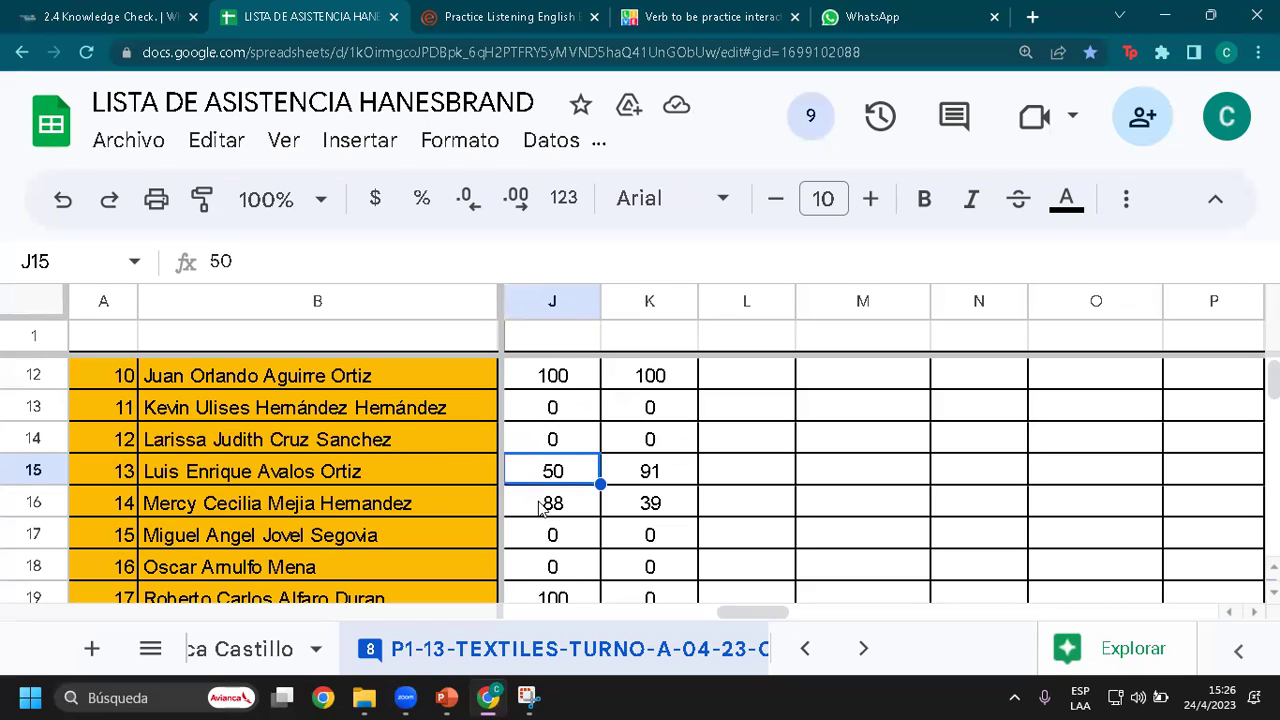
pyautogui.click(536, 510)
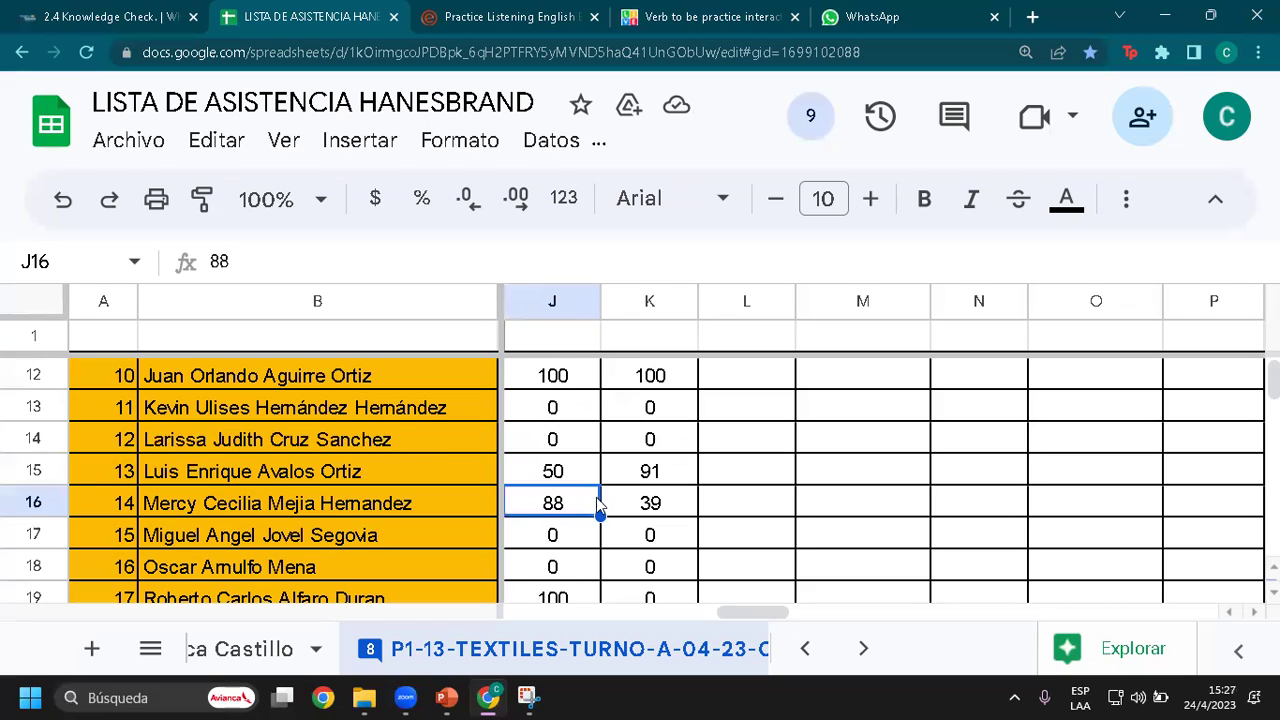
pyautogui.click(647, 516)
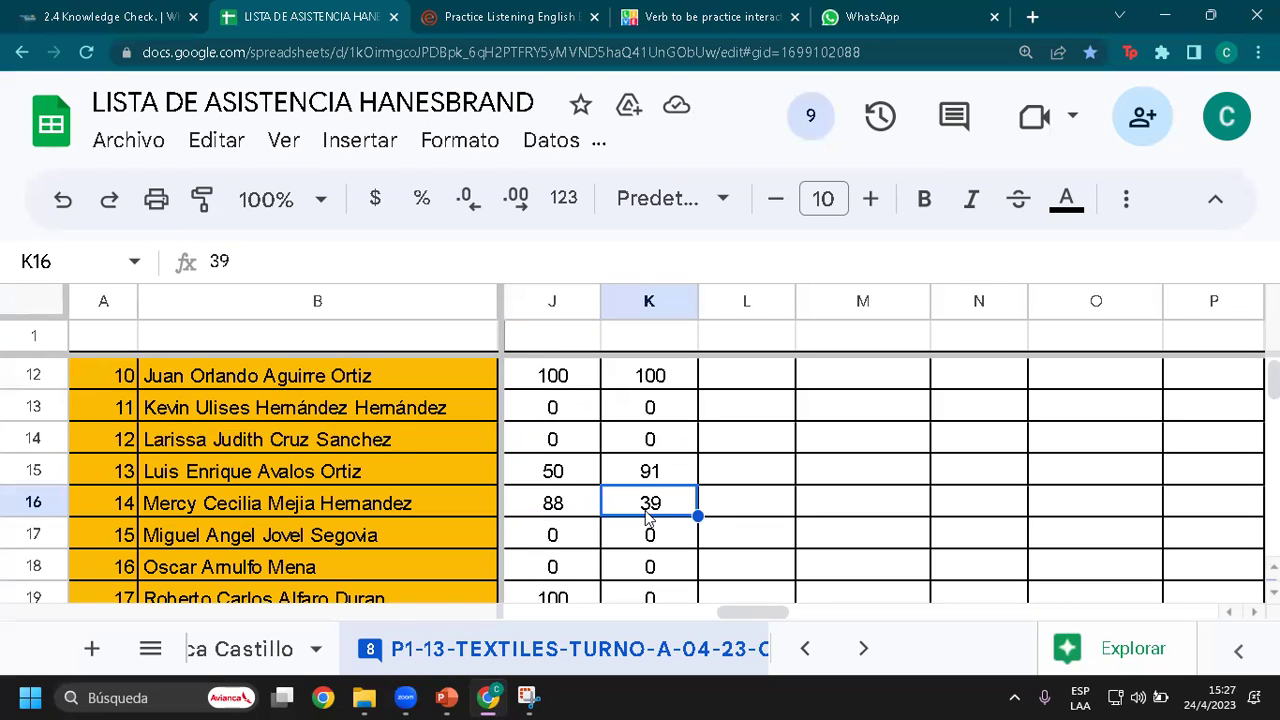
# Step: Review the HW01 and HW02 grades of the participants in rows 19 and 20
pyautogui.scroll(-1, 647, 516)
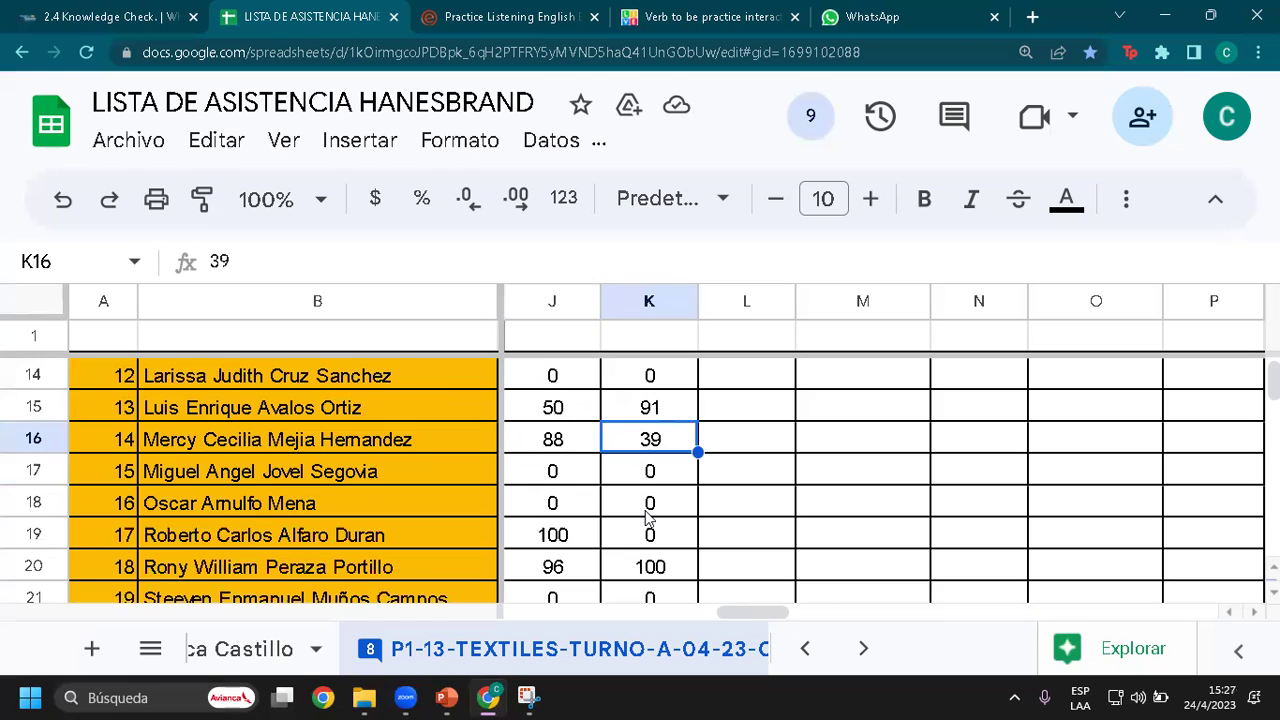
pyautogui.scroll(-1, 647, 516)
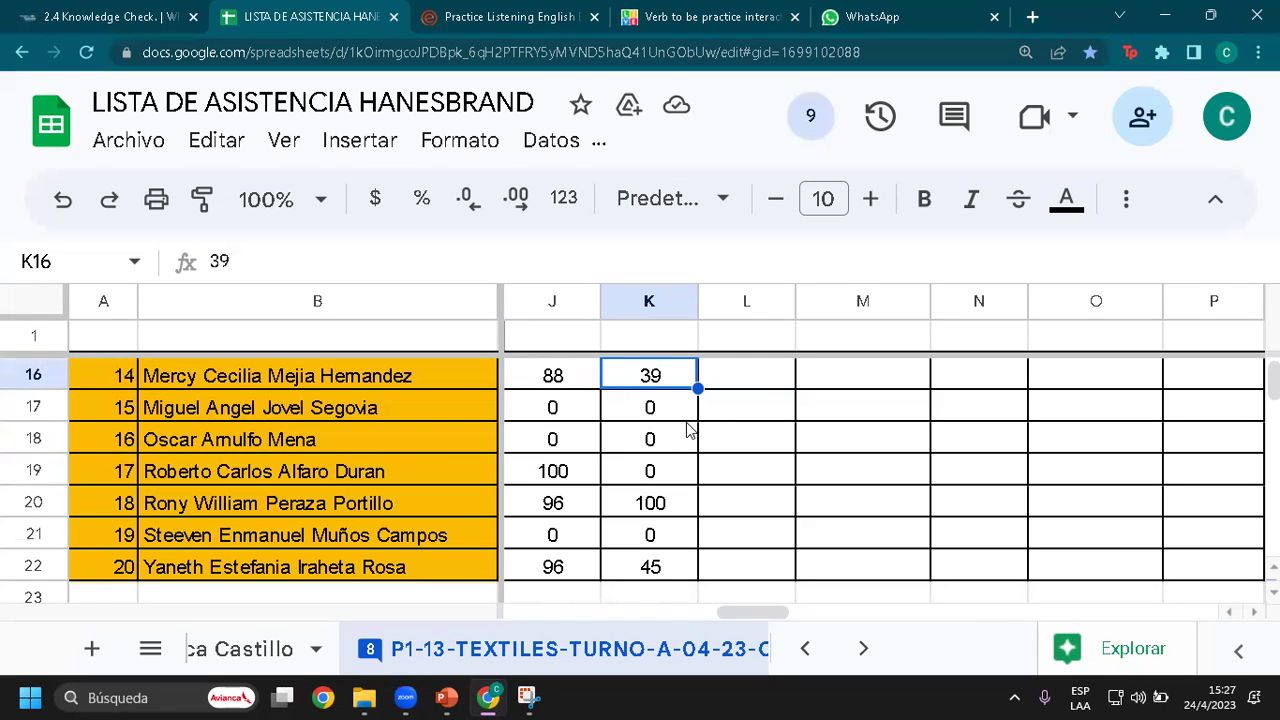
pyautogui.click(547, 482)
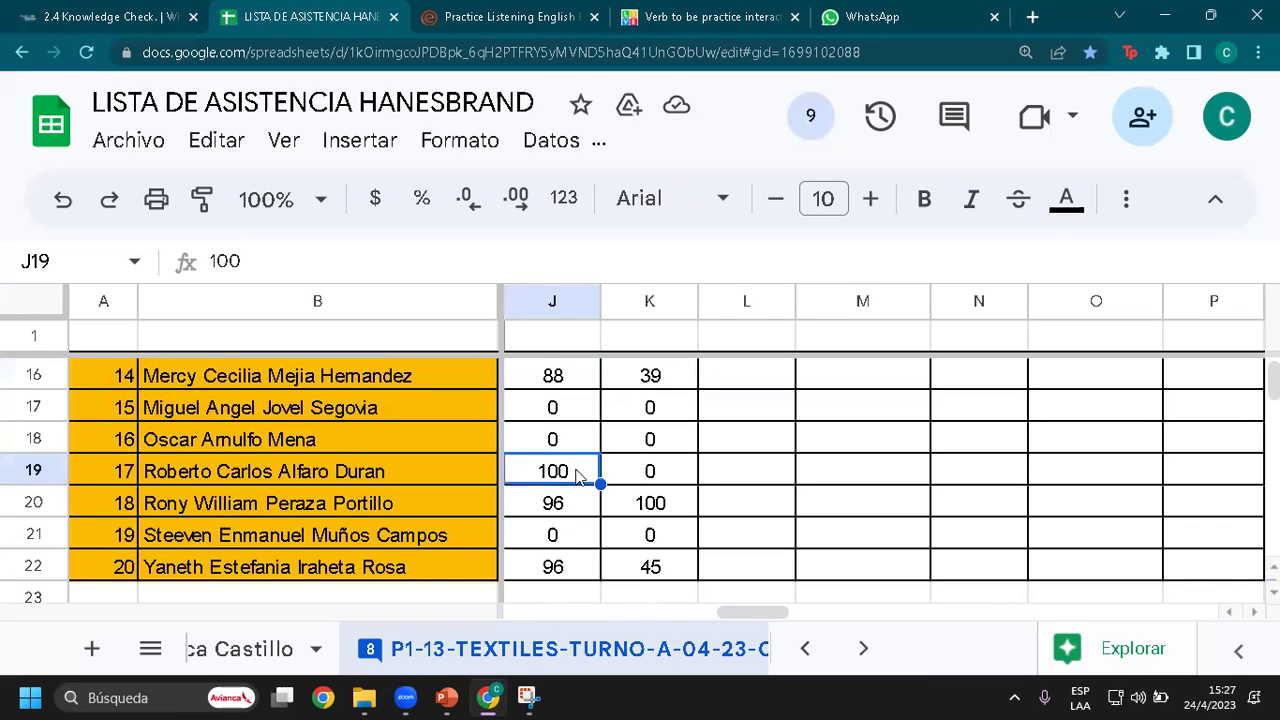
pyautogui.click(623, 478)
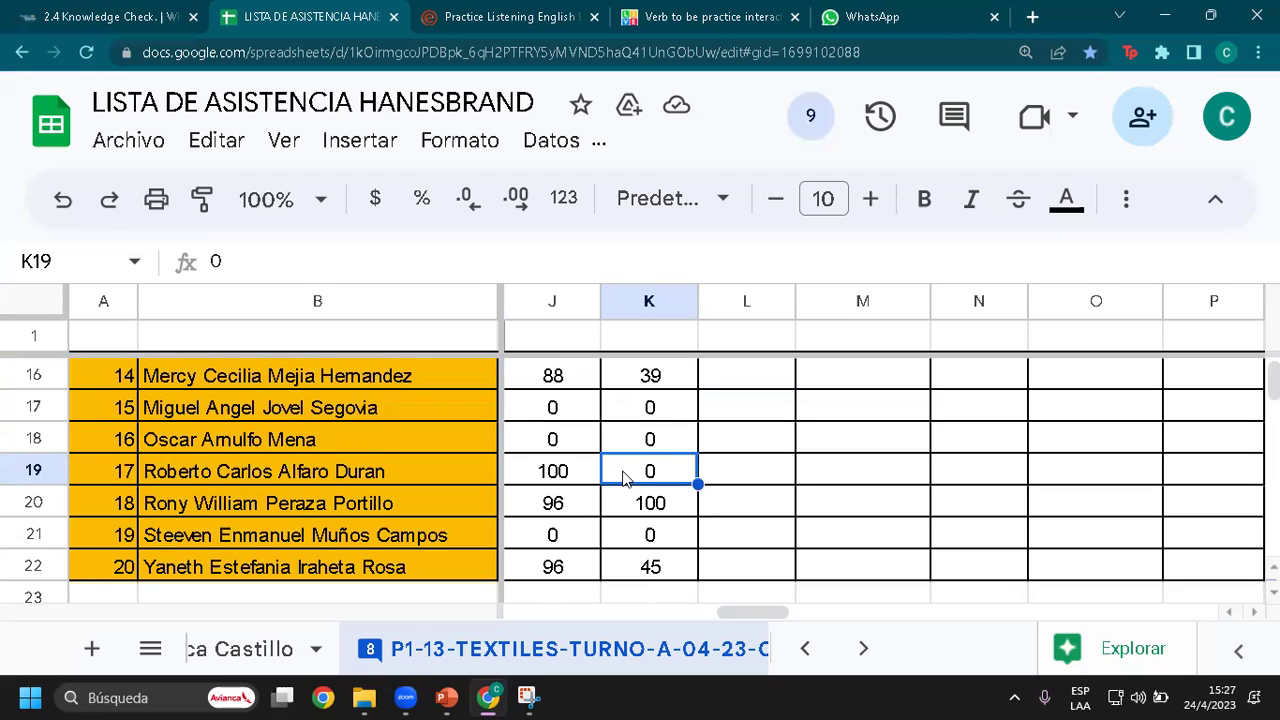
pyautogui.click(573, 515)
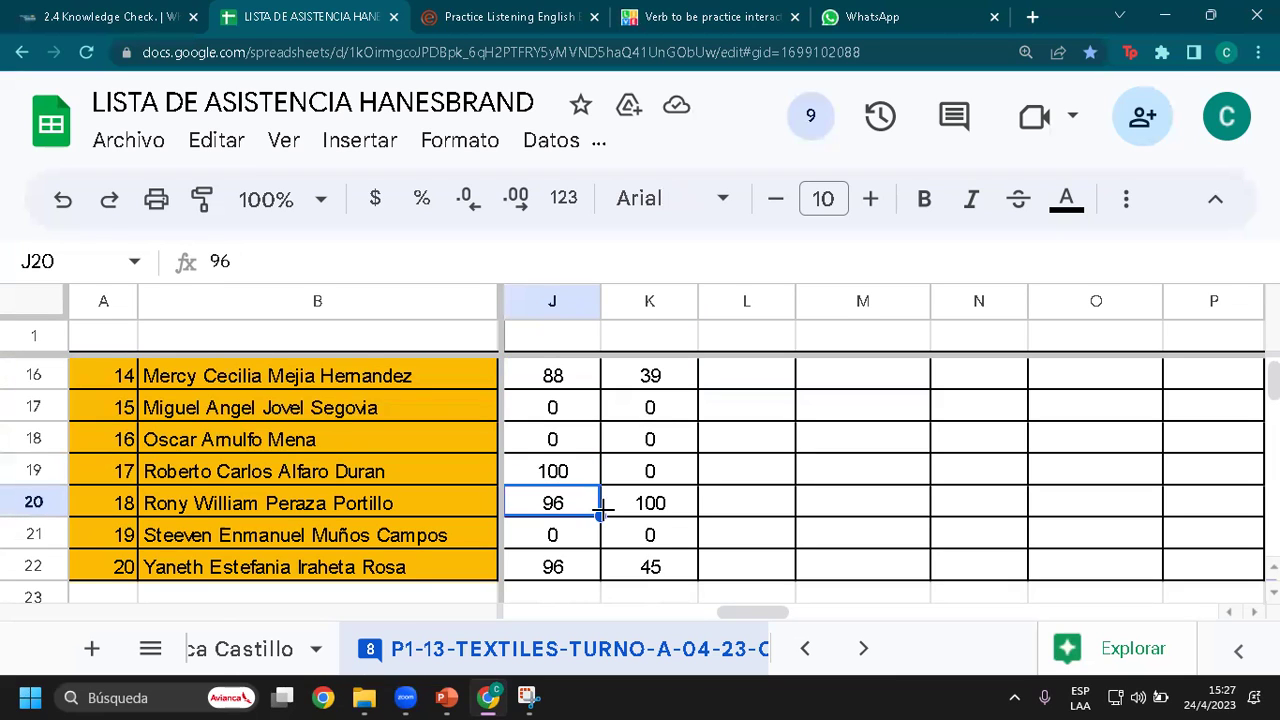
pyautogui.click(651, 516)
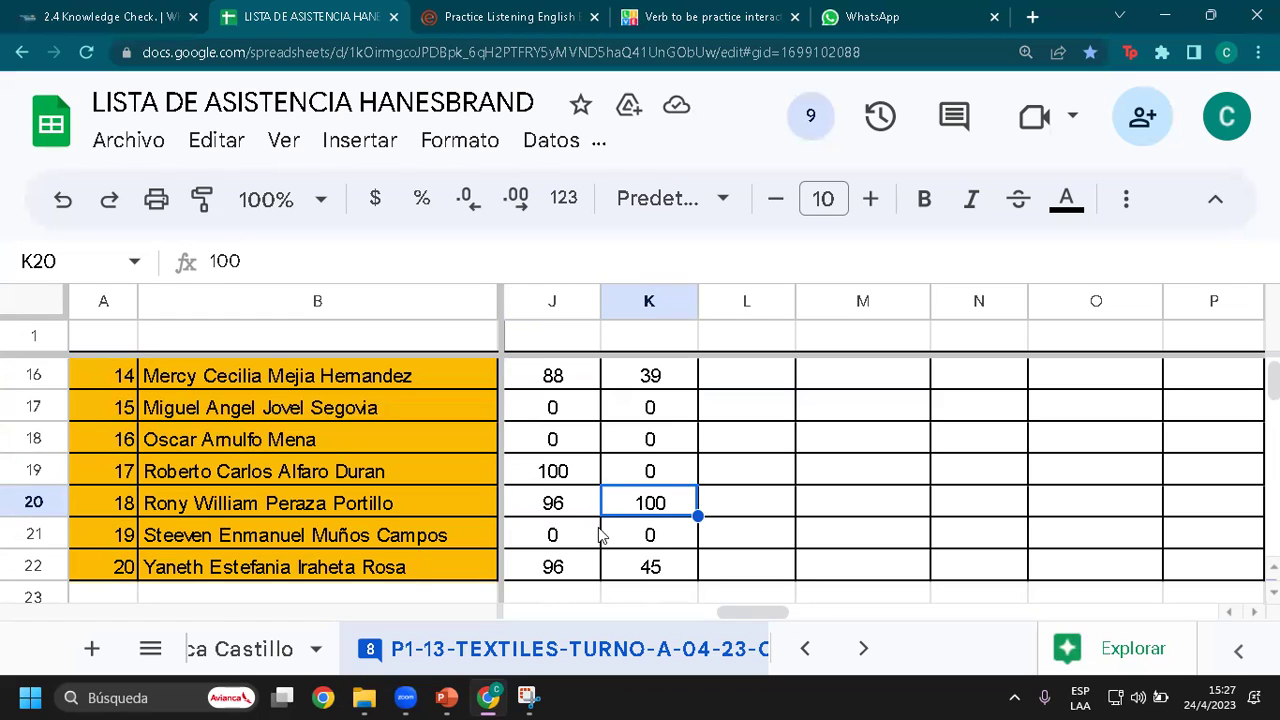
# Step: Review the HW01 and HW02 grades of the last two participants in rows 21 and 22, and switch to the Zoom meeting
pyautogui.click(553, 540)
pyautogui.click(643, 530)
pyautogui.click(540, 538)
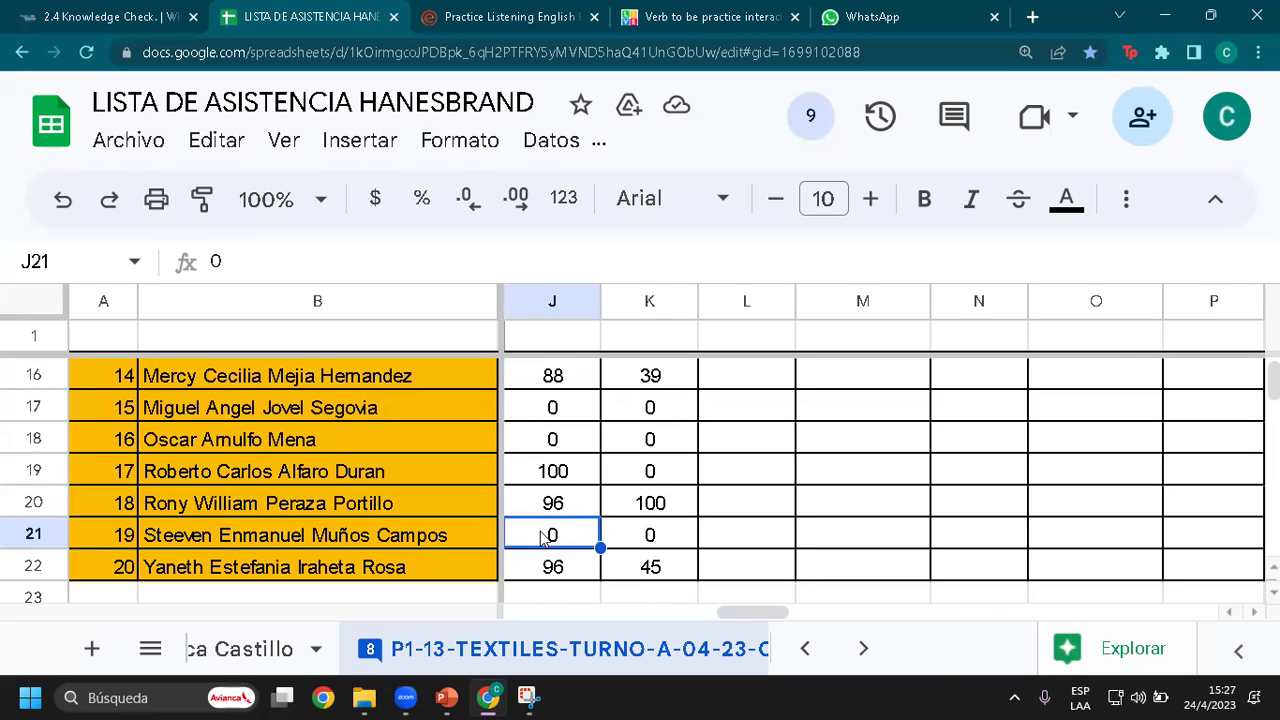
pyautogui.click(626, 536)
pyautogui.click(562, 537)
pyautogui.click(638, 537)
pyautogui.click(547, 540)
pyautogui.click(560, 578)
pyautogui.click(672, 568)
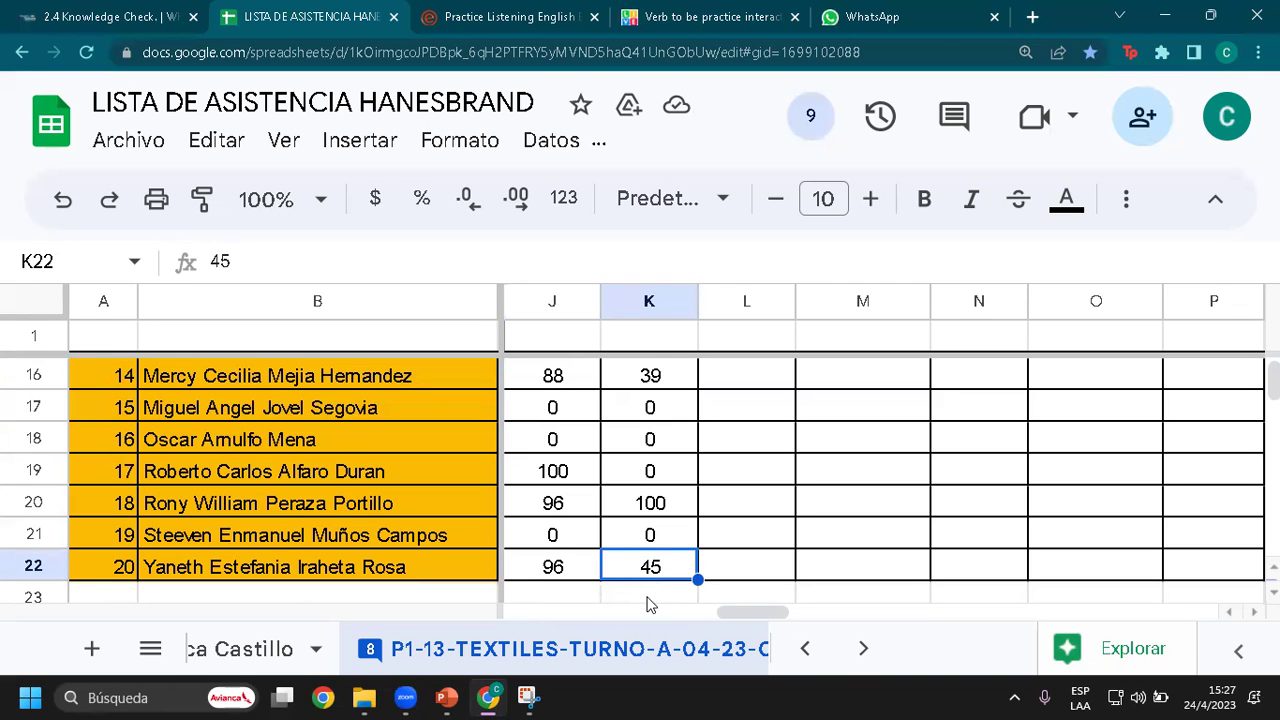
pyautogui.hotkey('alt', 'Tab')
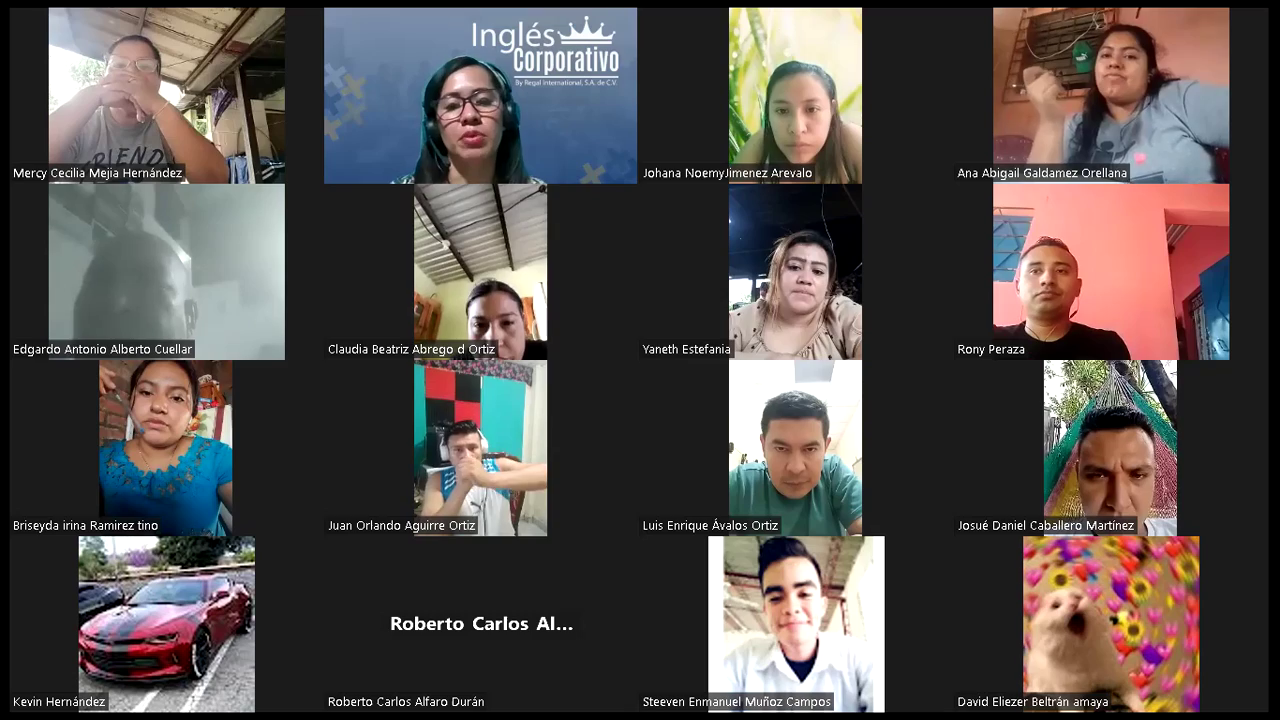